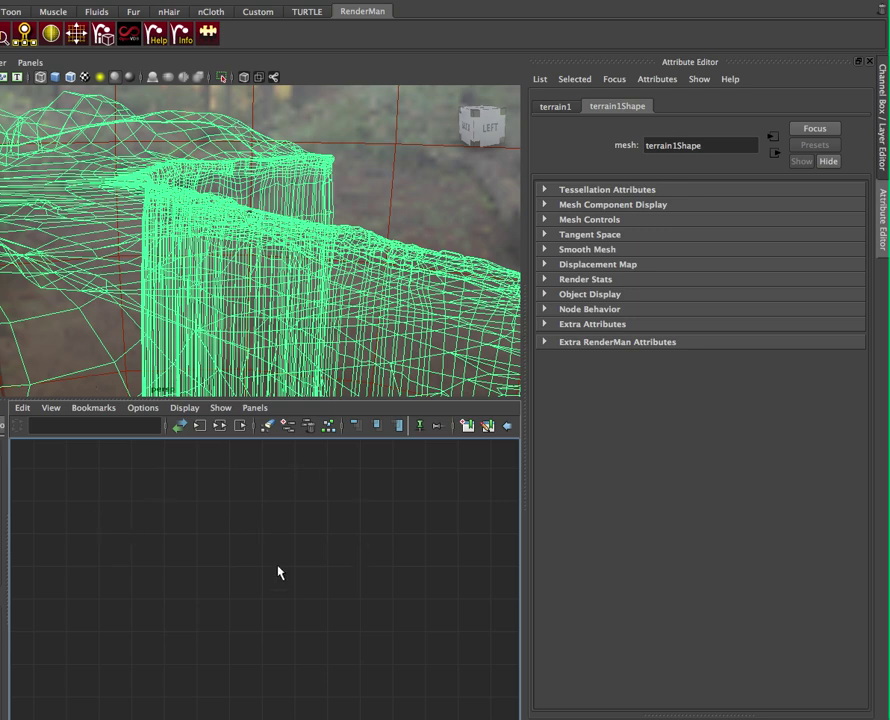
# Create a RenderManShader node in the node graph, shift its shading group aside and select the shader node.
pyautogui.press('Tab')
pyautogui.write('render')
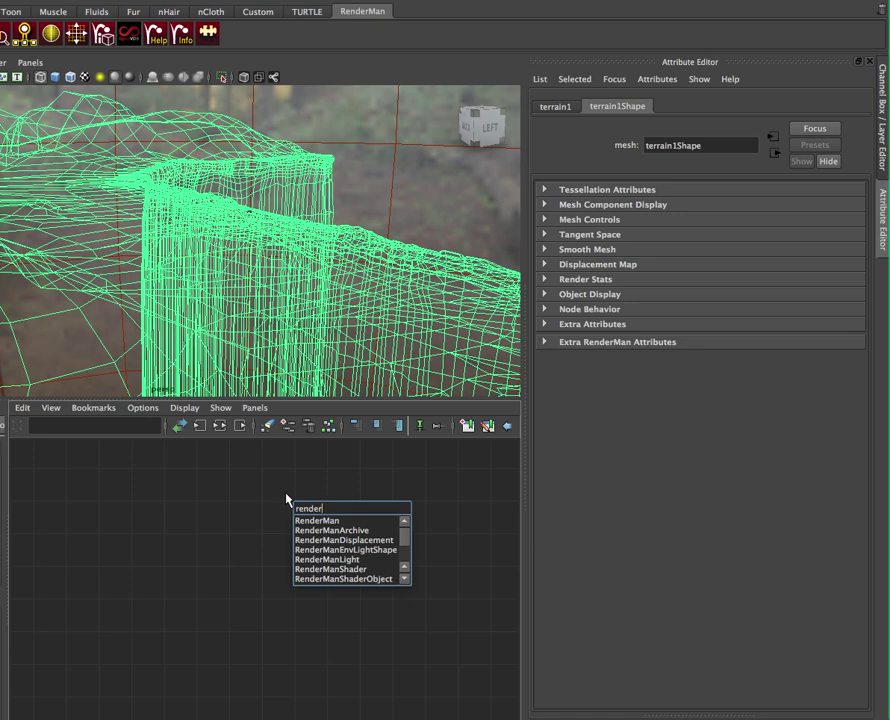
pyautogui.press('Down')
pyautogui.press('Down')
pyautogui.press('Down')
pyautogui.press('Down')
pyautogui.press('Down')
pyautogui.press('Down')
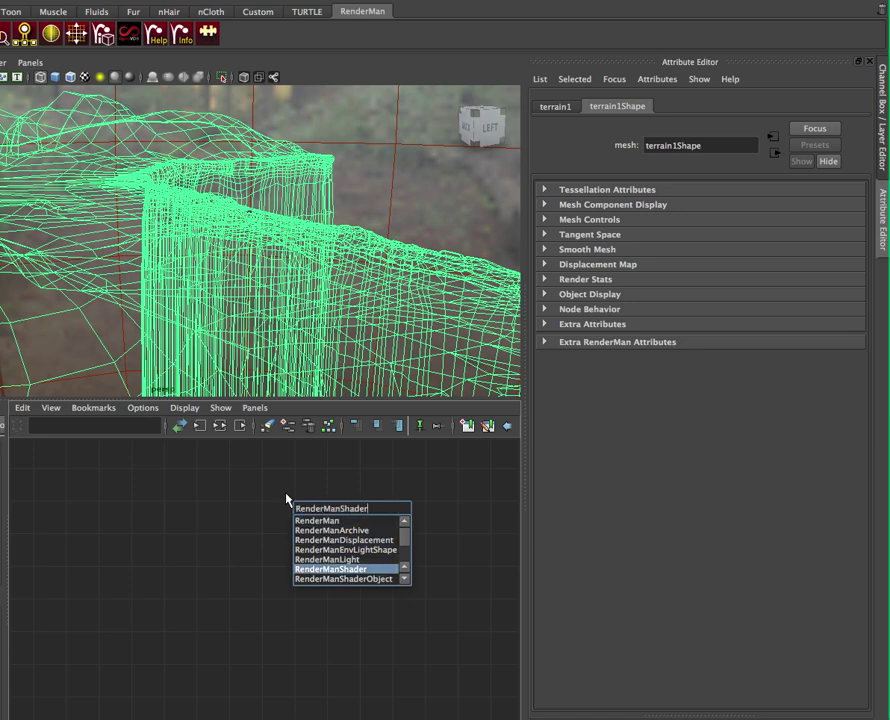
pyautogui.press('Return')
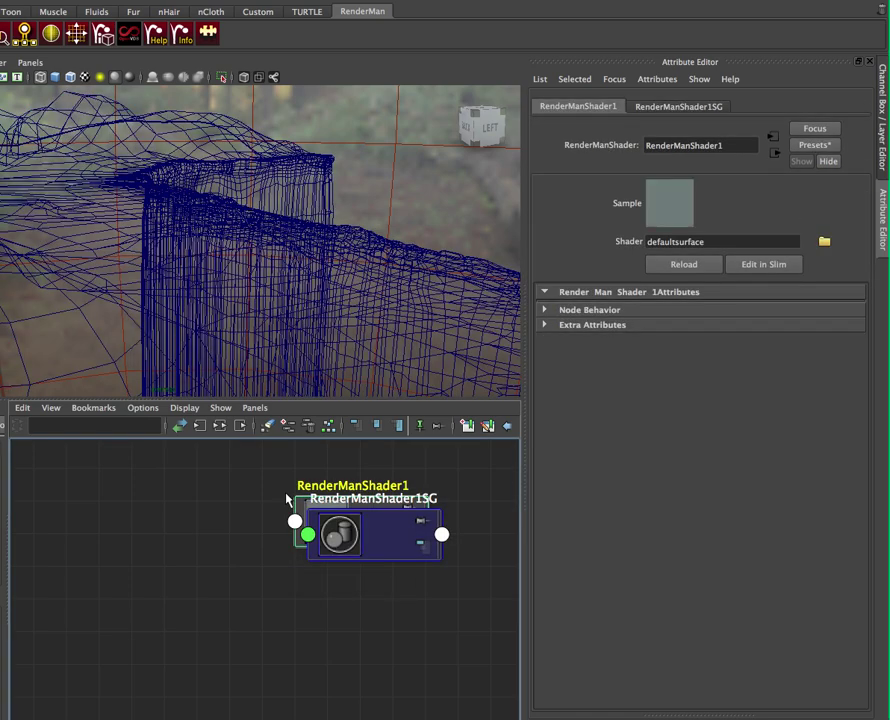
pyautogui.click(403, 521)
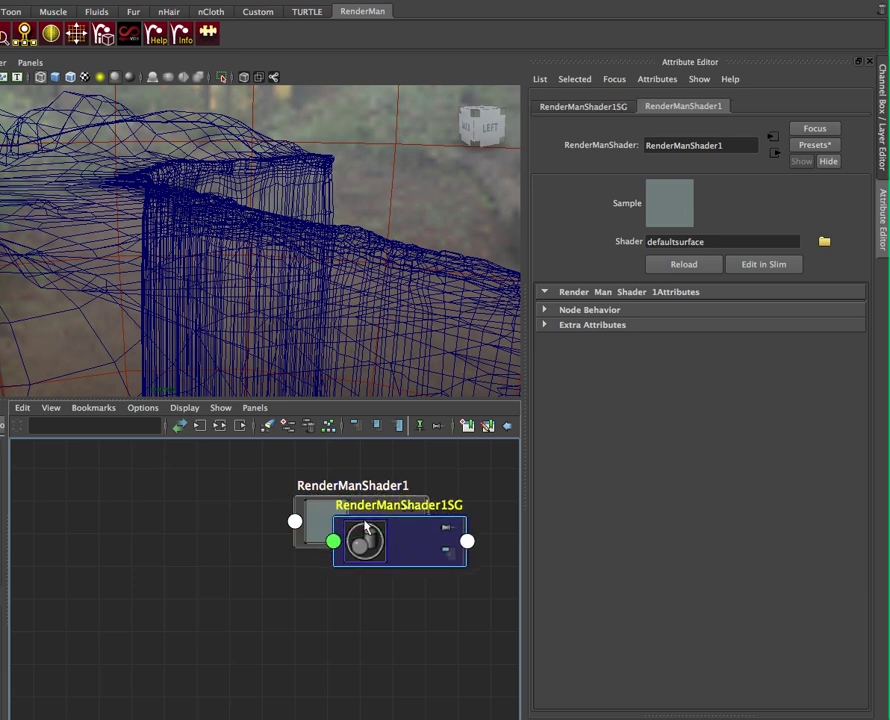
pyautogui.click(318, 518)
# Examine the RenderMan Surfaces and Shaders categories in the Hypershade, and return the panel to the Node Editor.
pyautogui.click(254, 408)
pyautogui.moveTo(267, 480)
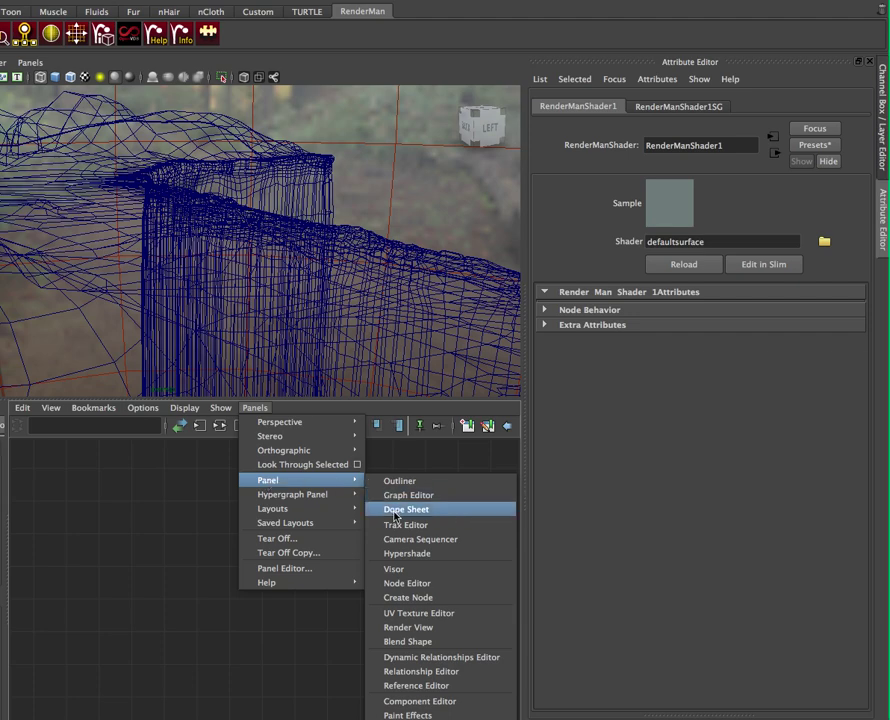
pyautogui.click(400, 553)
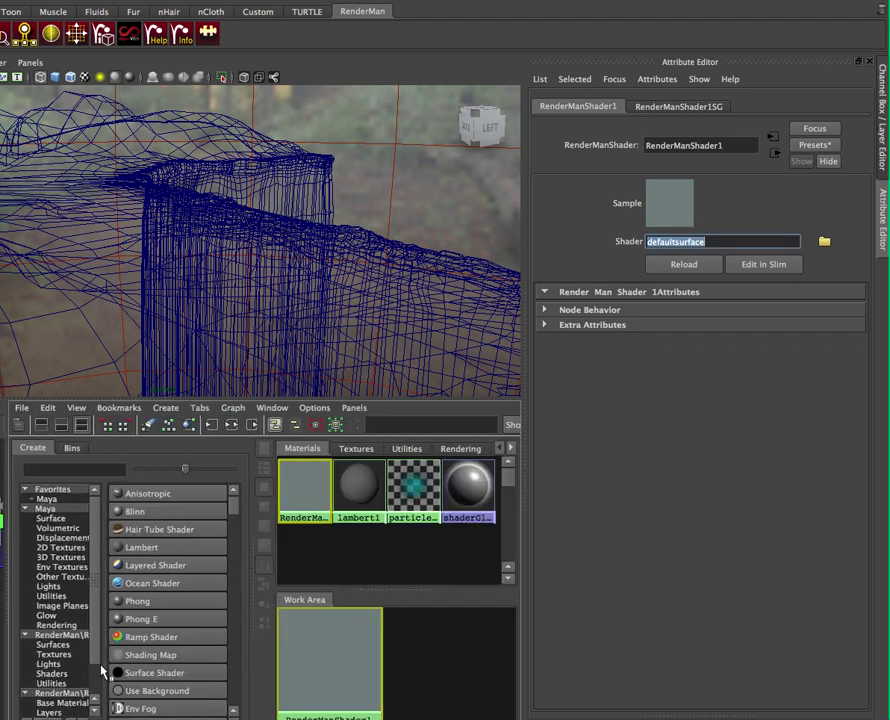
pyautogui.click(68, 645)
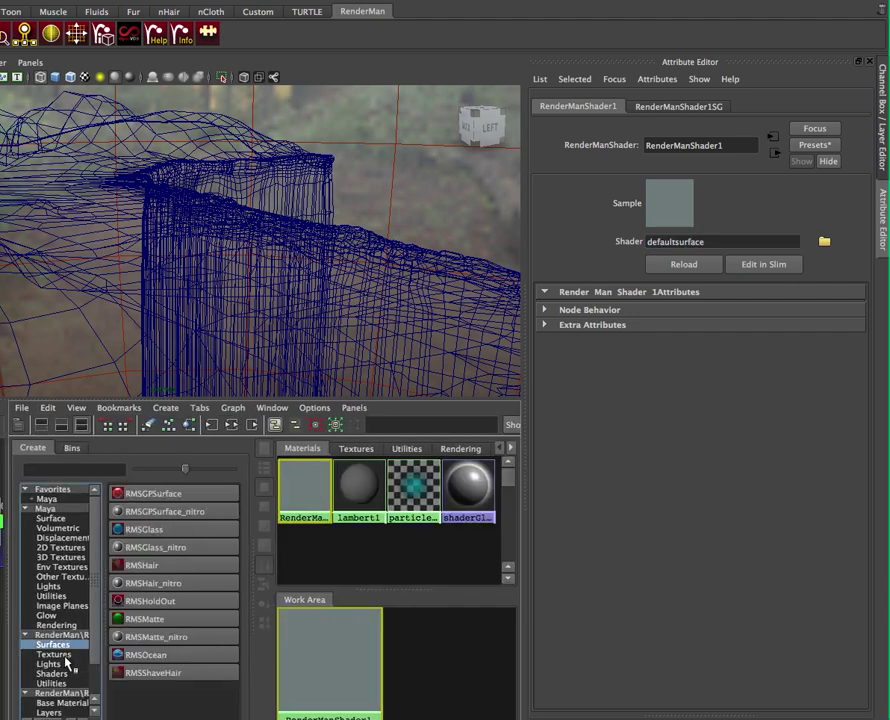
pyautogui.click(55, 674)
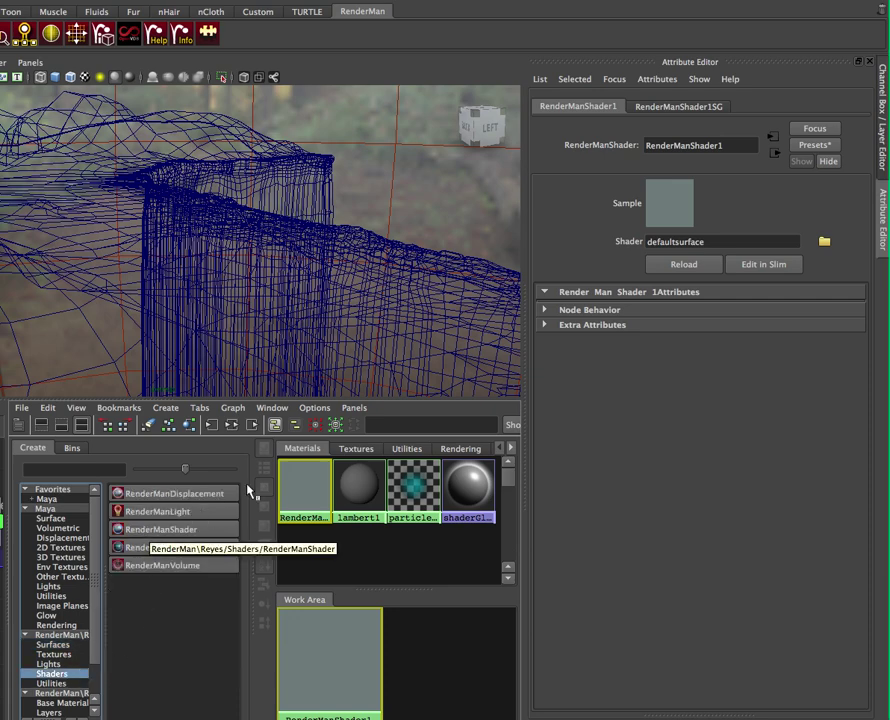
pyautogui.click(294, 477)
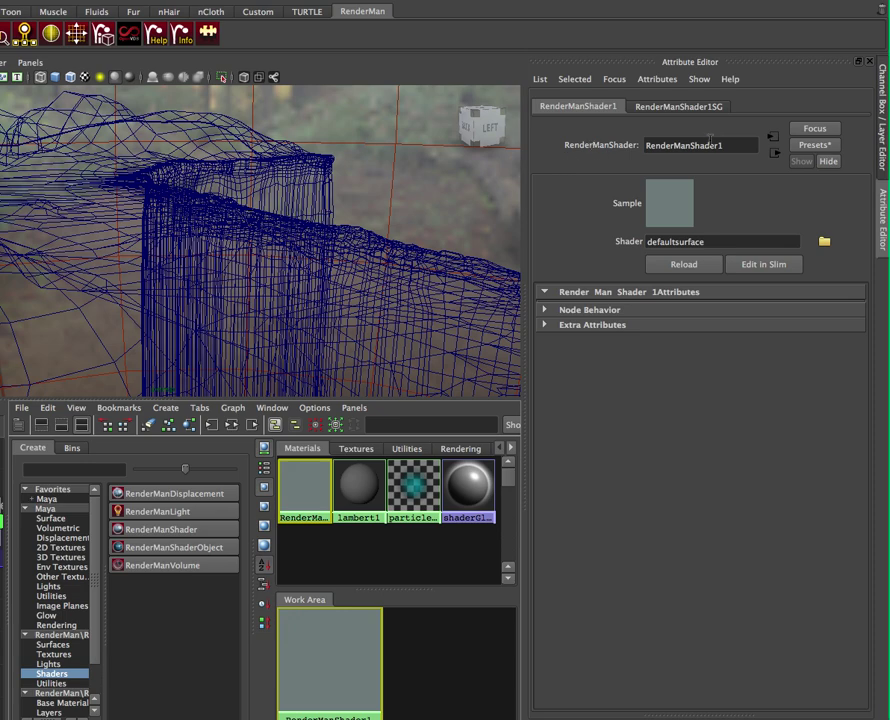
pyautogui.click(361, 414)
pyautogui.moveTo(368, 480)
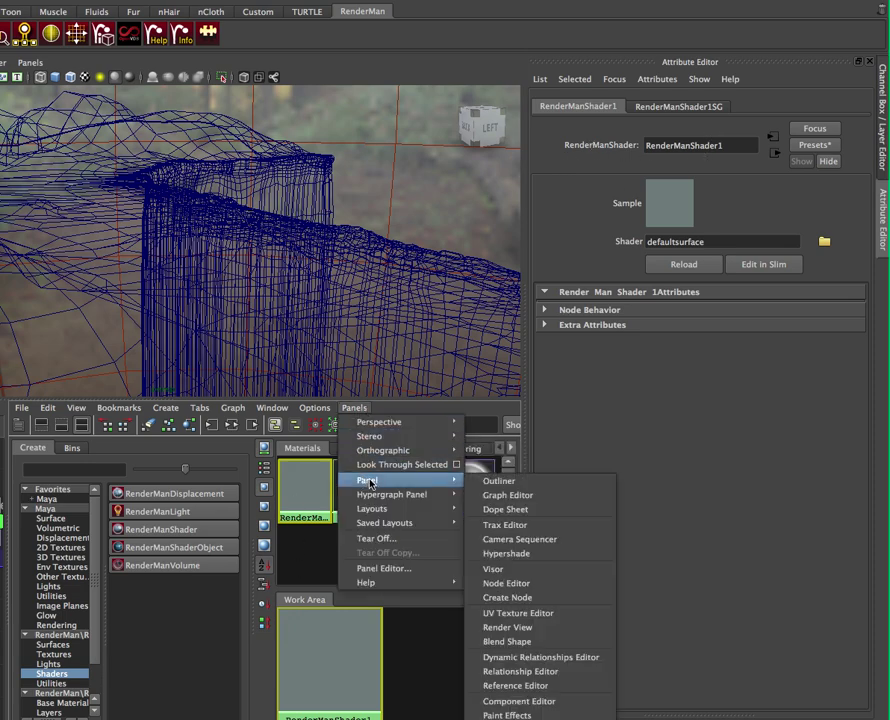
pyautogui.click(506, 583)
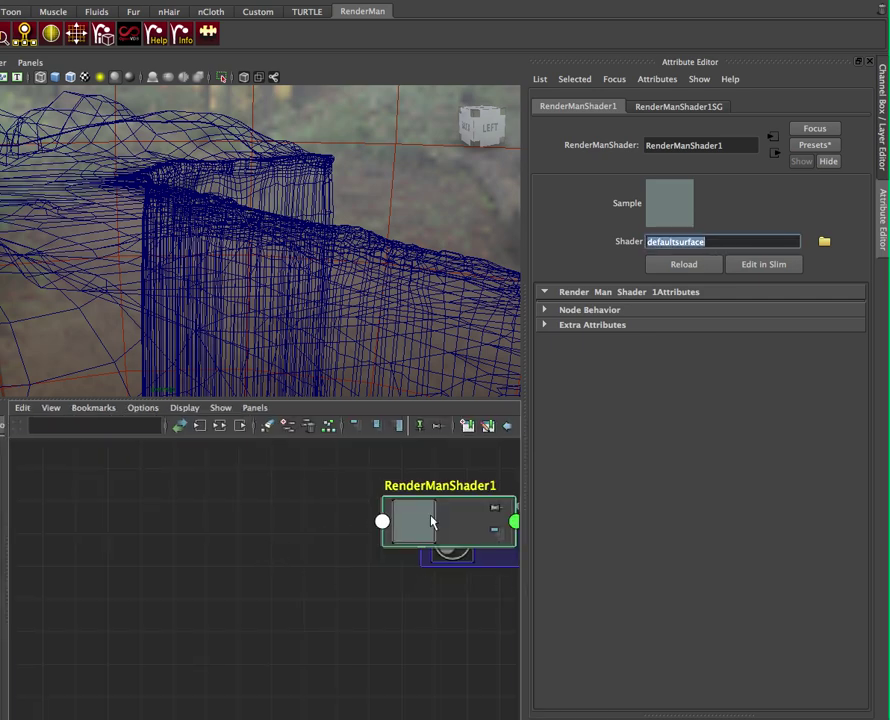
# Separate the RenderManShader node from its shading group in the graph and rename it "terrain".
pyautogui.moveTo(432, 521); pyautogui.dragTo(306, 538)
pyautogui.doubleClick(649, 145)
pyautogui.write('terrain')
pyautogui.press('Return')
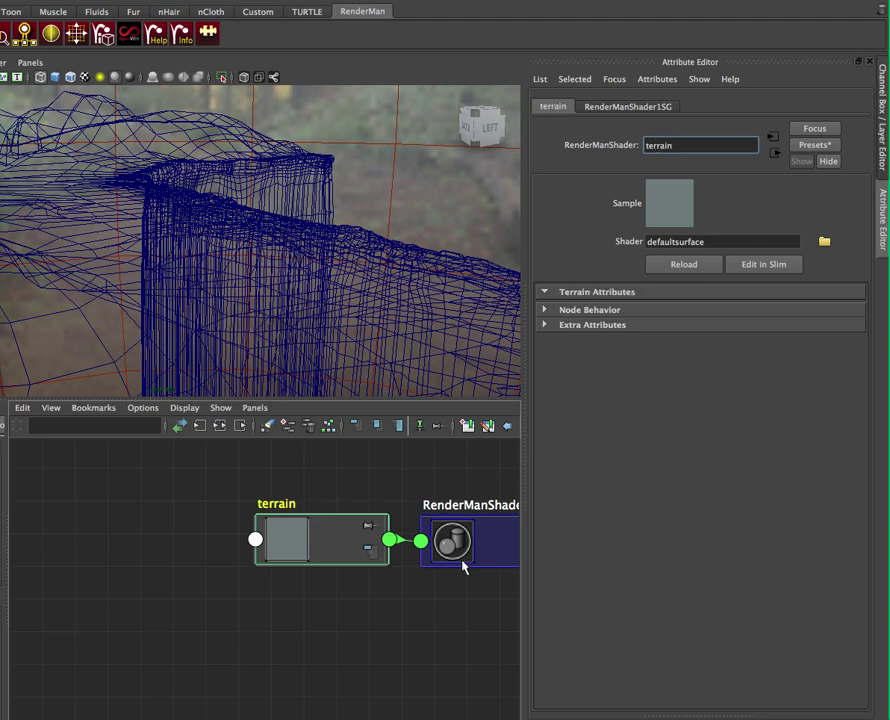
pyautogui.moveTo(278, 536); pyautogui.dragTo(279, 549)
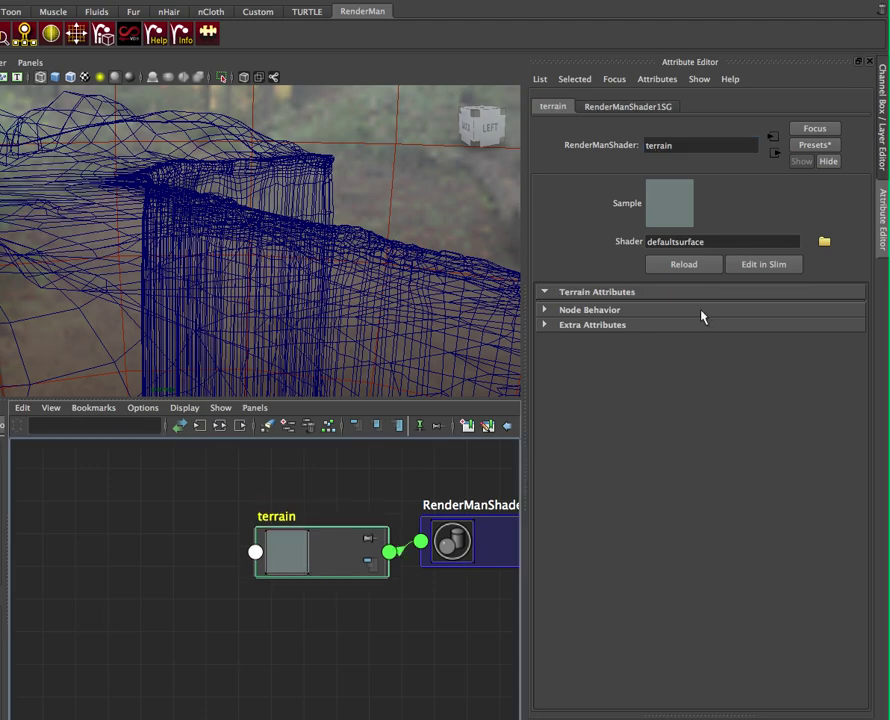
# Load plaus_terrain_v09.slo from LollipopShaders/shaders/terrain/shaders into the terrain node and refresh its attributes.
pyautogui.click(823, 241)
pyautogui.moveTo(89, 4); pyautogui.dragTo(501, 90)
pyautogui.click(118, 221)
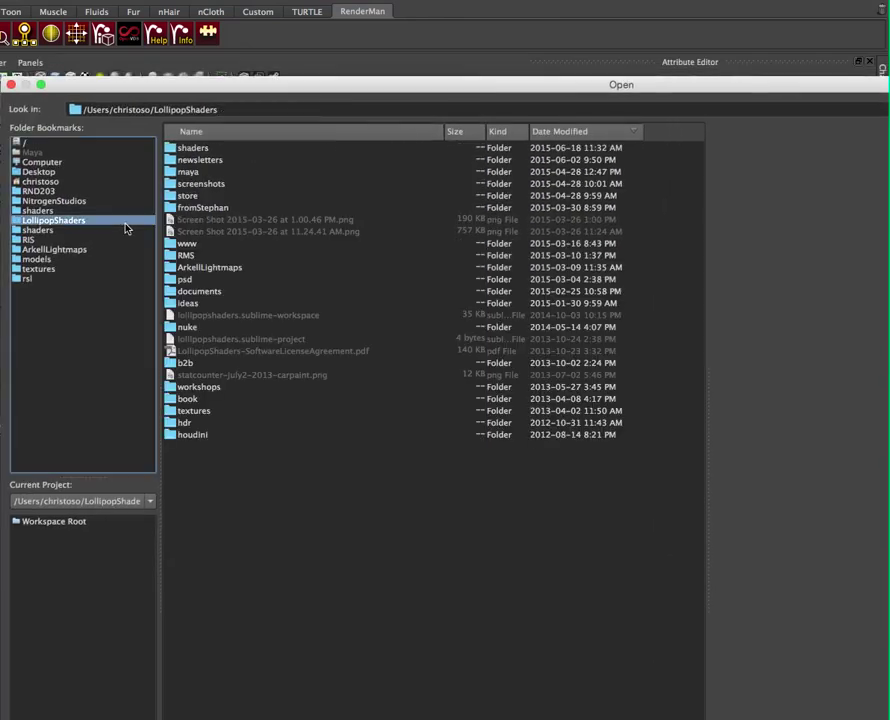
pyautogui.doubleClick(198, 150)
pyautogui.doubleClick(199, 150)
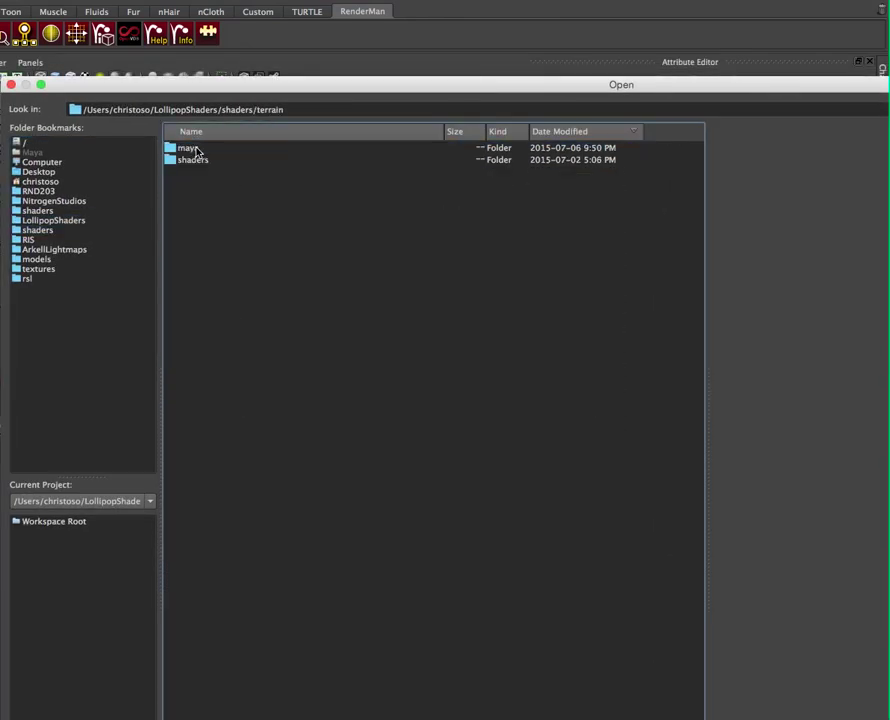
pyautogui.doubleClick(198, 162)
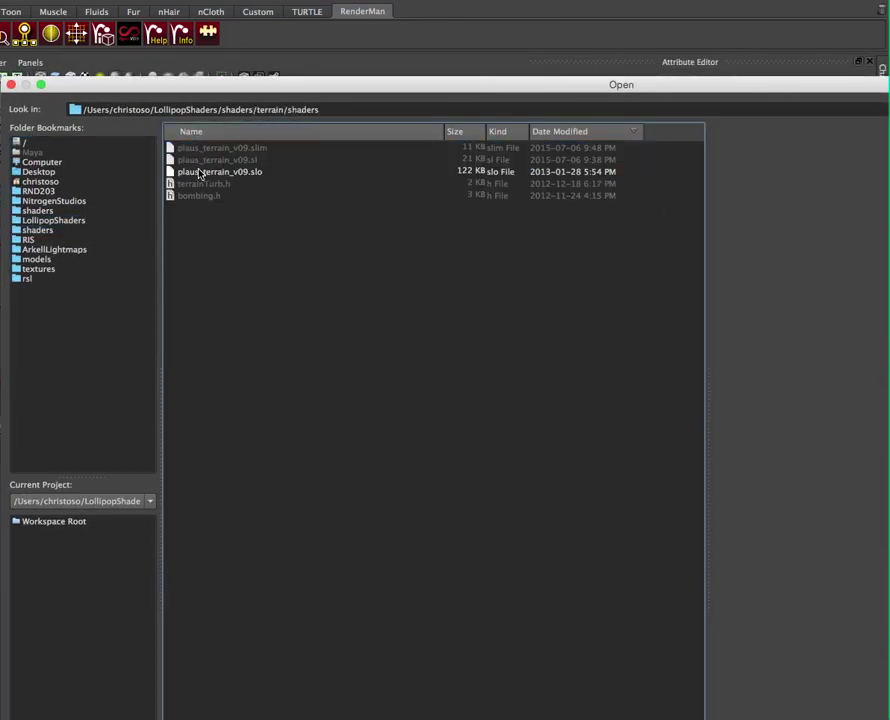
pyautogui.doubleClick(200, 174)
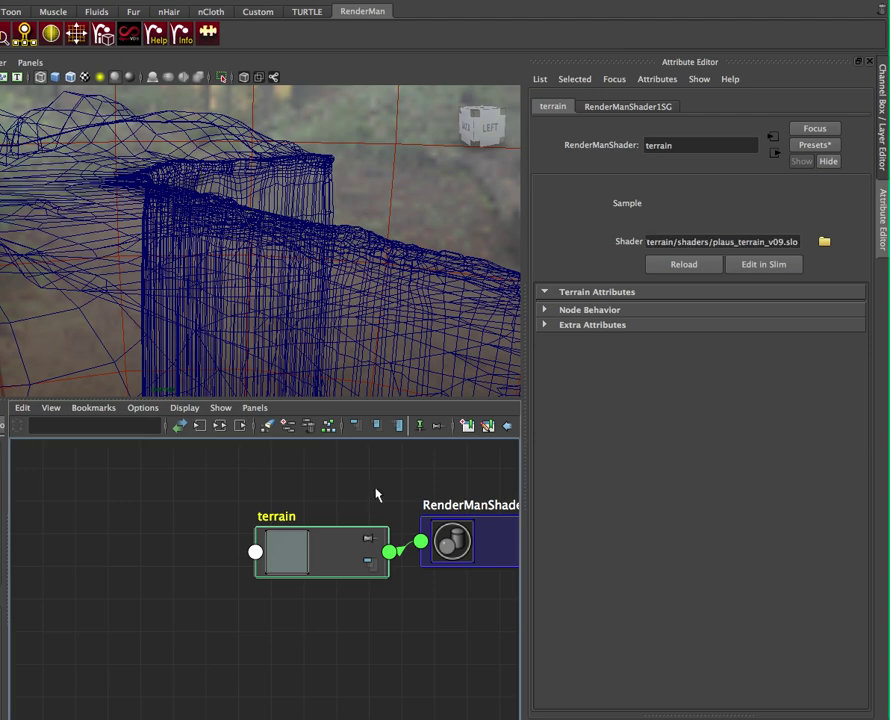
pyautogui.moveTo(318, 562); pyautogui.dragTo(304, 558)
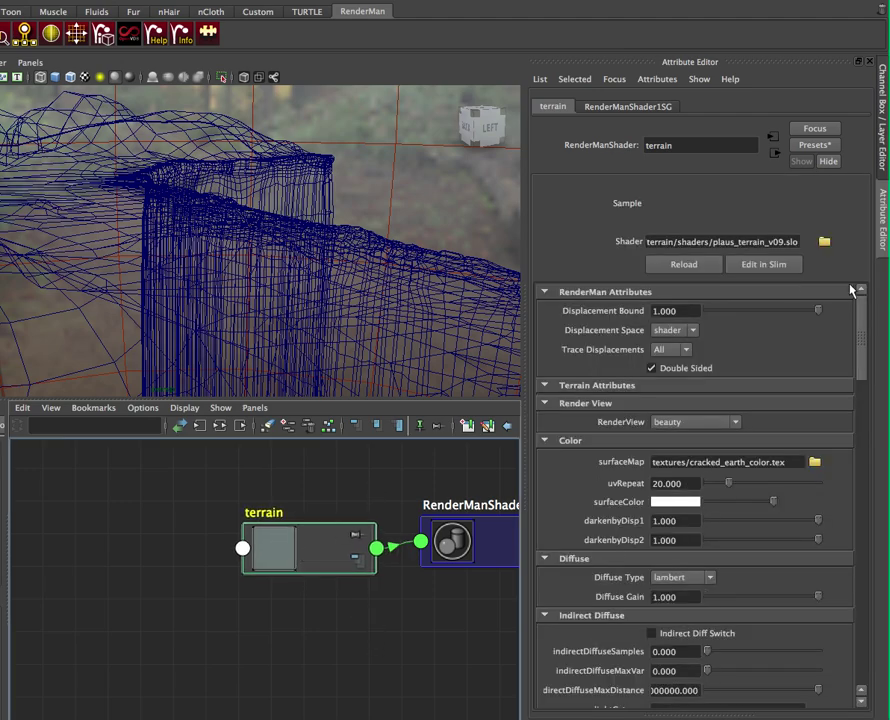
# Assign the terrain shader to the terrain mesh and return to the shader's attributes.
pyautogui.click(246, 269)
pyautogui.moveTo(312, 536); pyautogui.dragTo(317, 507, button='right')
pyautogui.click(300, 532)
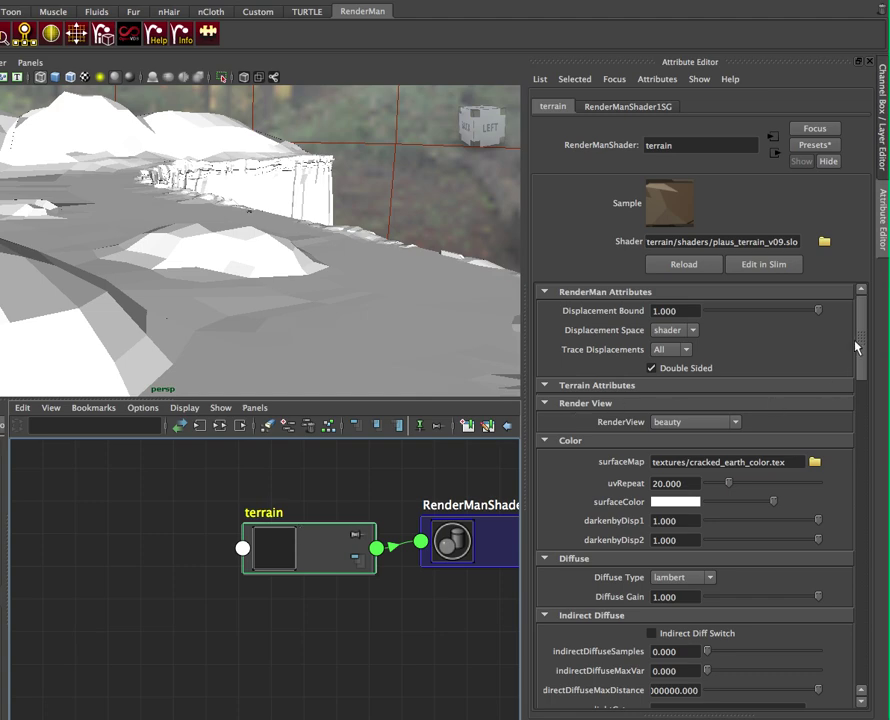
pyautogui.moveTo(858, 350); pyautogui.dragTo(861, 292)
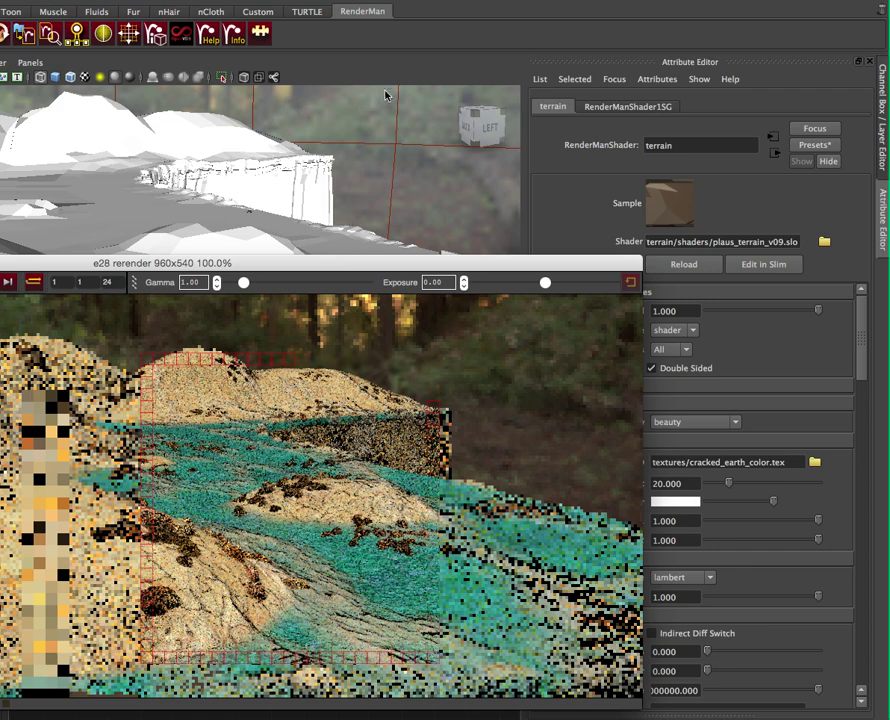
# Start an IPR render of the terrain scene with RenderMan and move the render window higher up.
pyautogui.click(377, 37)
pyautogui.press('space')
pyautogui.click(537, 119)
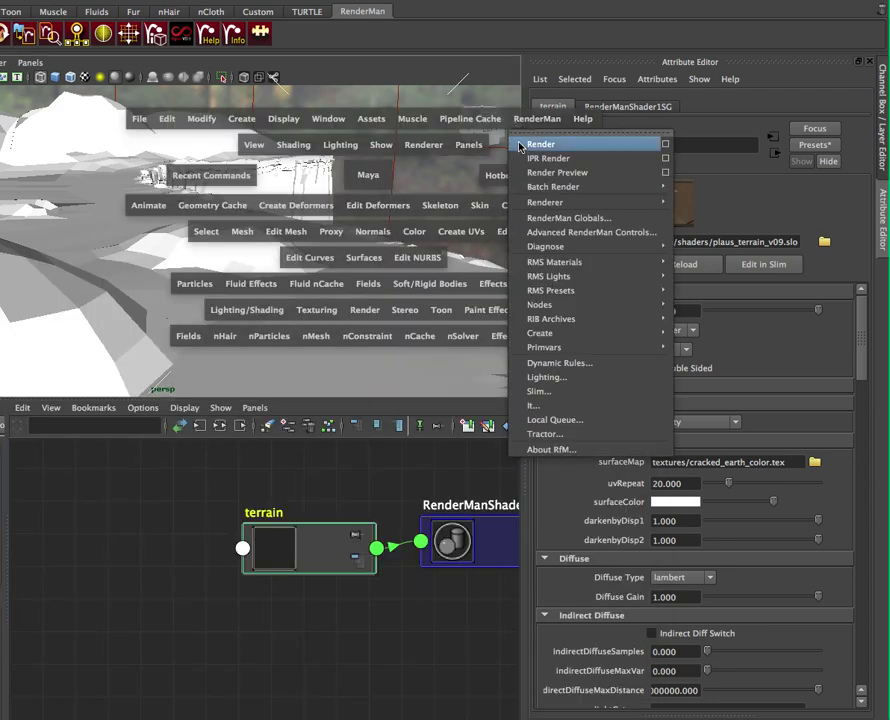
pyautogui.click(637, 158)
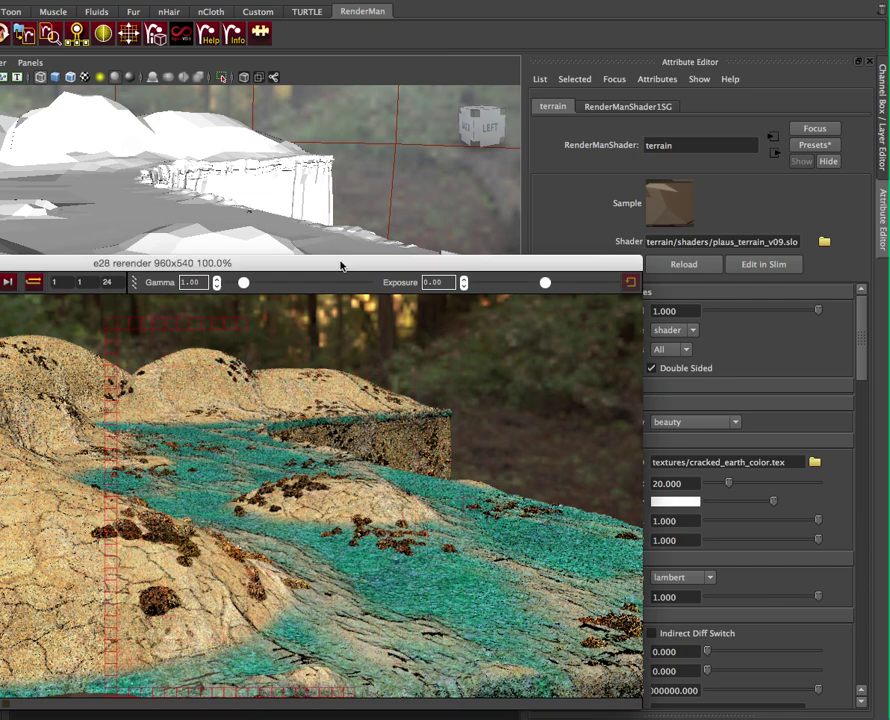
pyautogui.moveTo(335, 263); pyautogui.dragTo(327, 133)
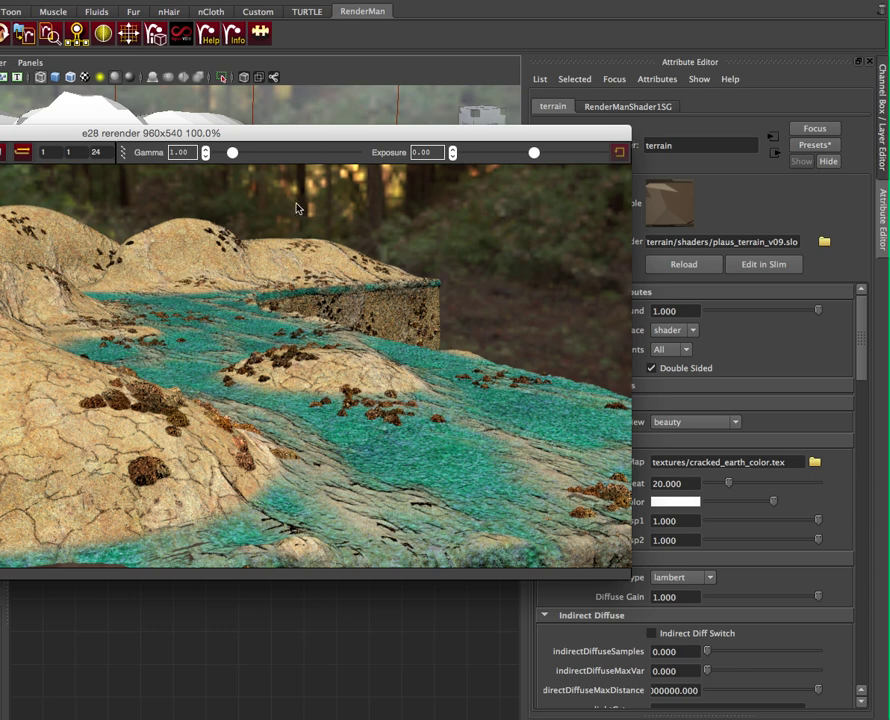
# Examine the output options offered by the terrain shader's RenderView attribute, leaving it on beauty.
pyautogui.click(362, 14)
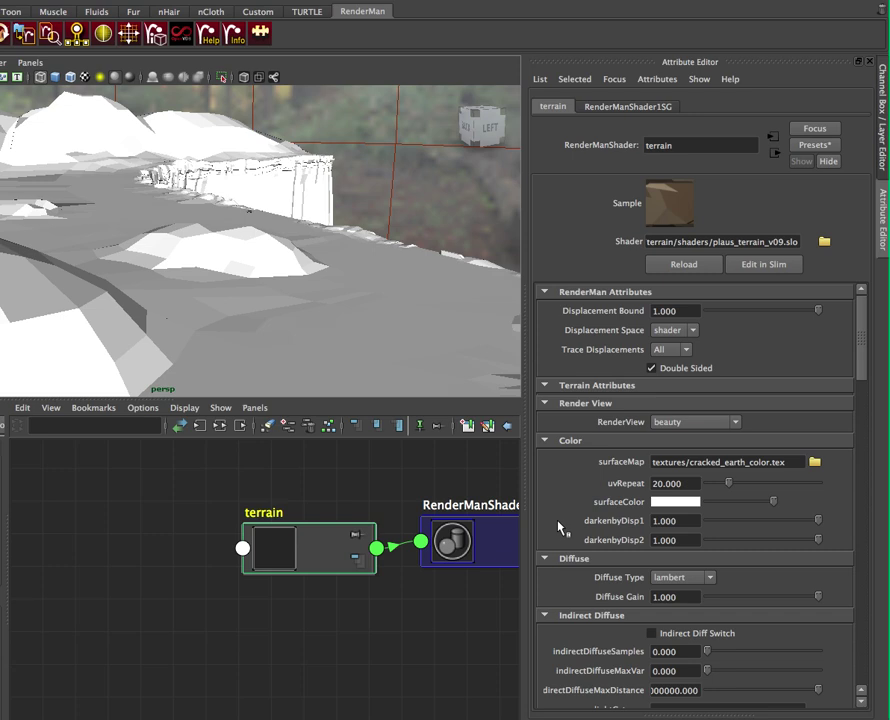
pyautogui.click(659, 423)
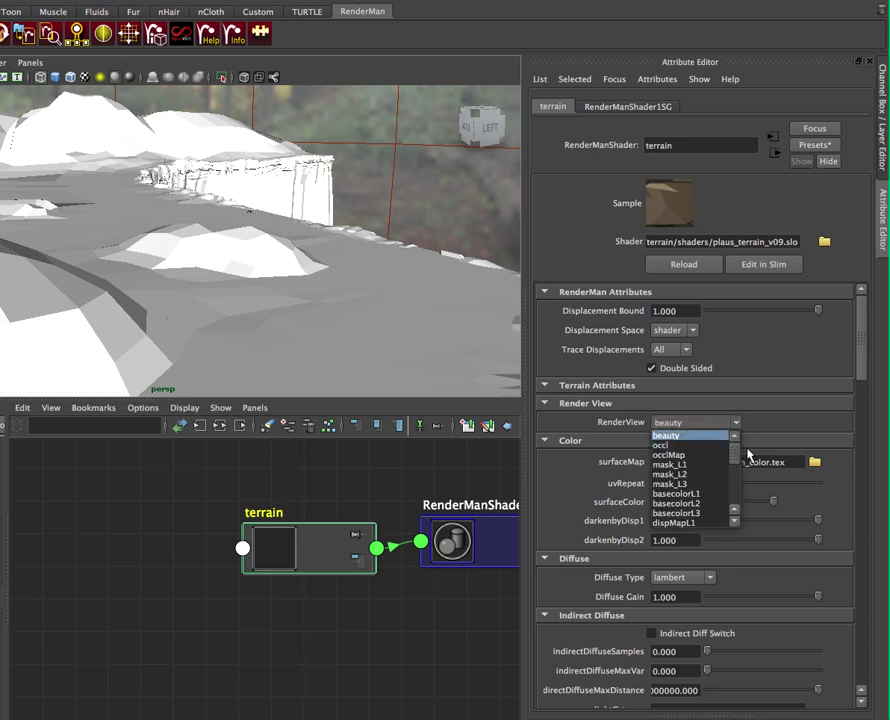
pyautogui.moveTo(739, 460); pyautogui.dragTo(741, 505)
pyautogui.scroll(2, 741, 508)
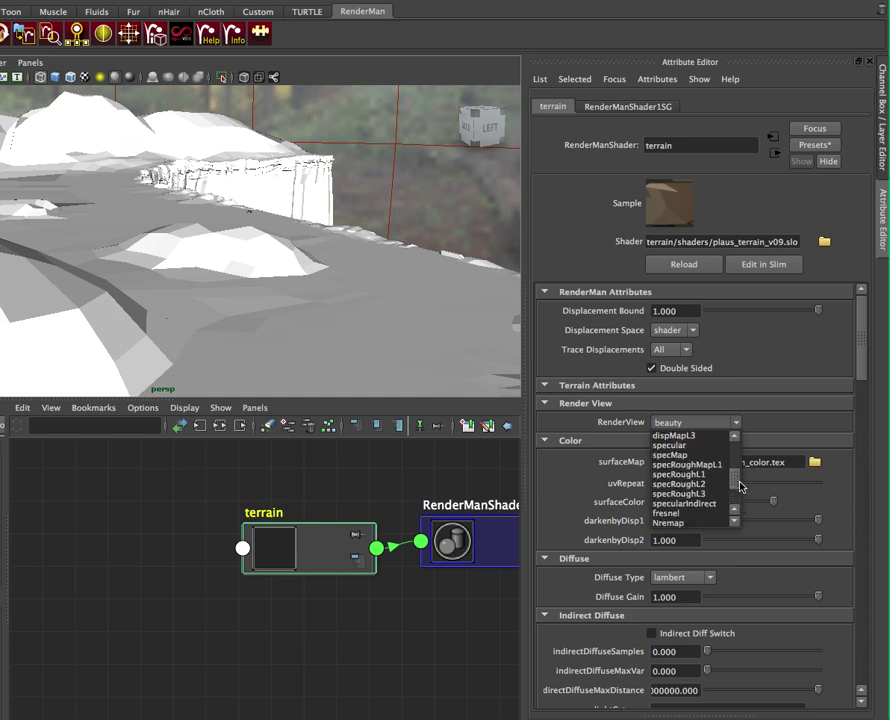
pyautogui.scroll(3, 700, 463)
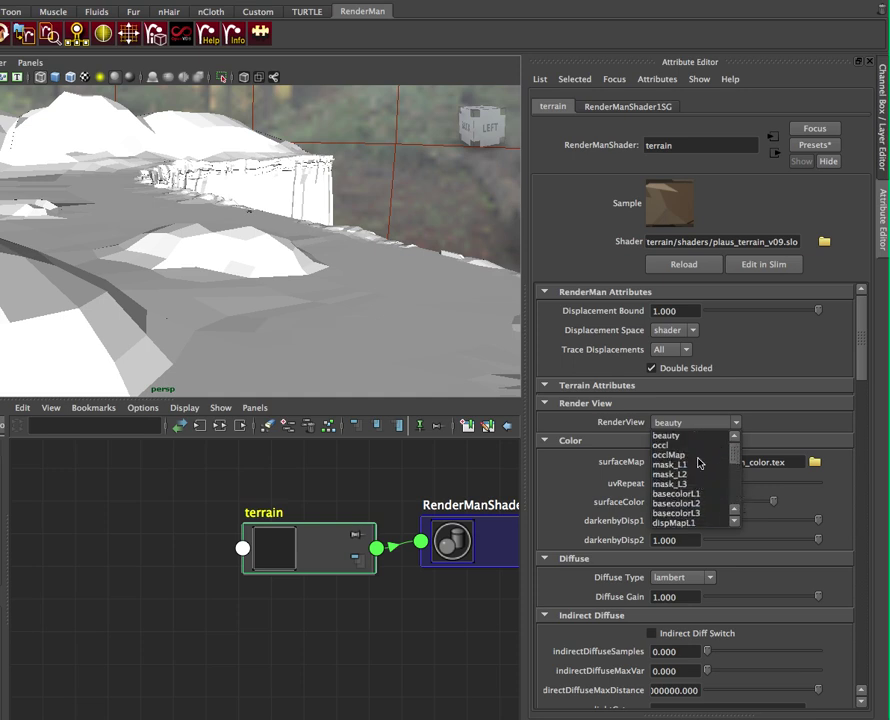
pyautogui.scroll(-1, 697, 500)
pyautogui.scroll(-1, 596, 480)
pyautogui.scroll(3, 596, 480)
pyautogui.click(600, 464)
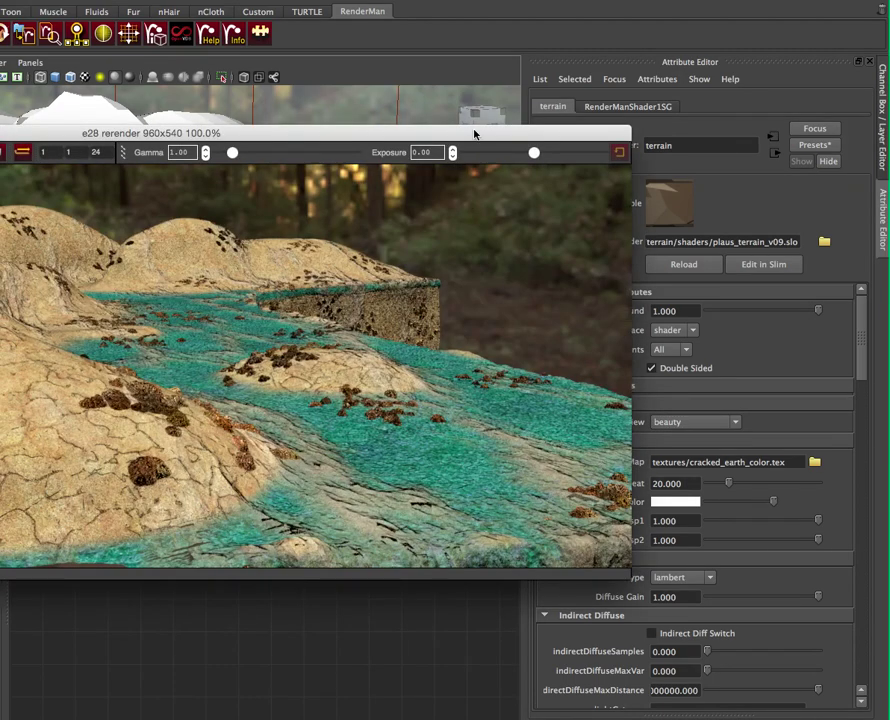
# Place the render window beside the shader attributes, inspect the surfaceMap texture path under Color and copy it.
pyautogui.moveTo(474, 134); pyautogui.dragTo(397, 145)
pyautogui.scroll(-3, 713, 516)
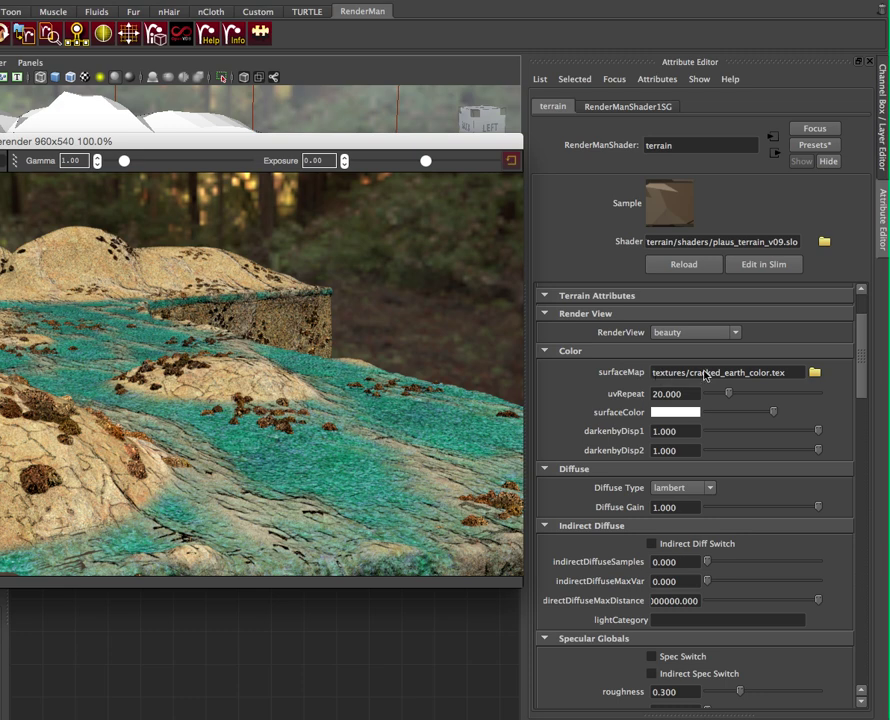
pyautogui.doubleClick(677, 372)
pyautogui.click(677, 372)
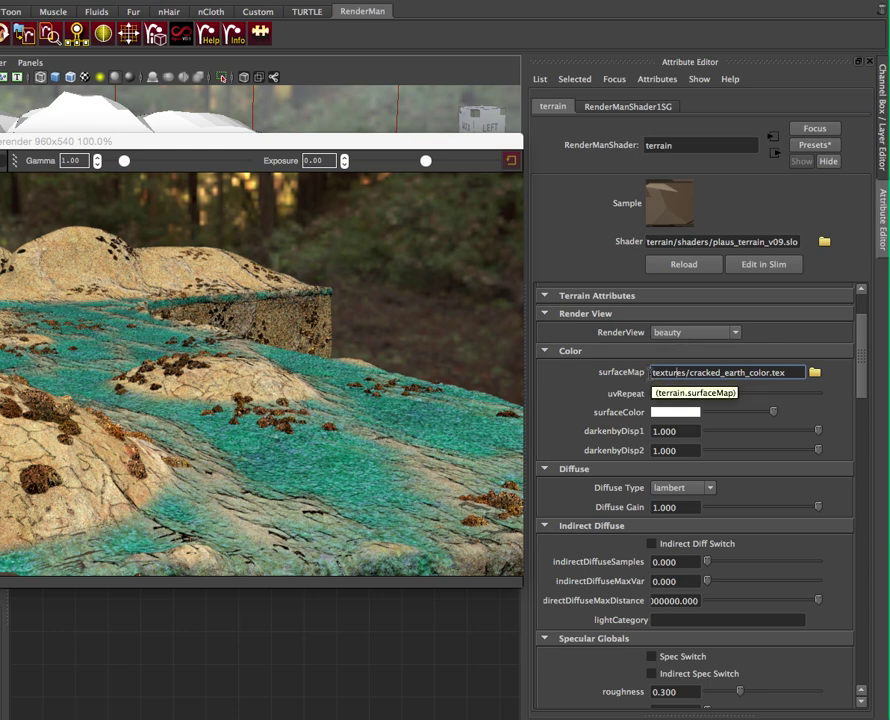
pyautogui.doubleClick(684, 370)
pyautogui.moveTo(684, 368); pyautogui.dragTo(812, 370)
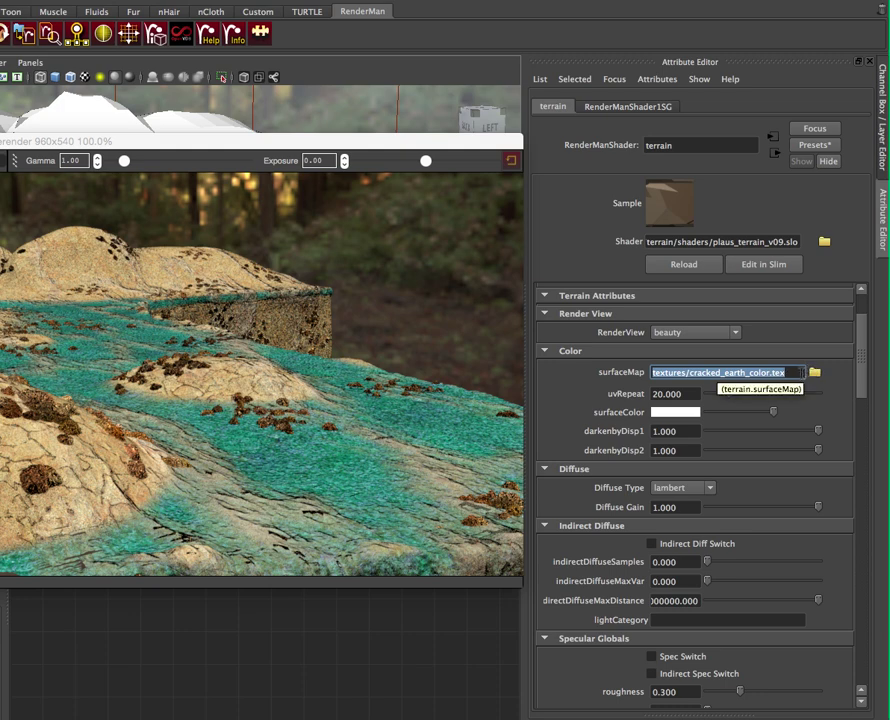
pyautogui.click(802, 372)
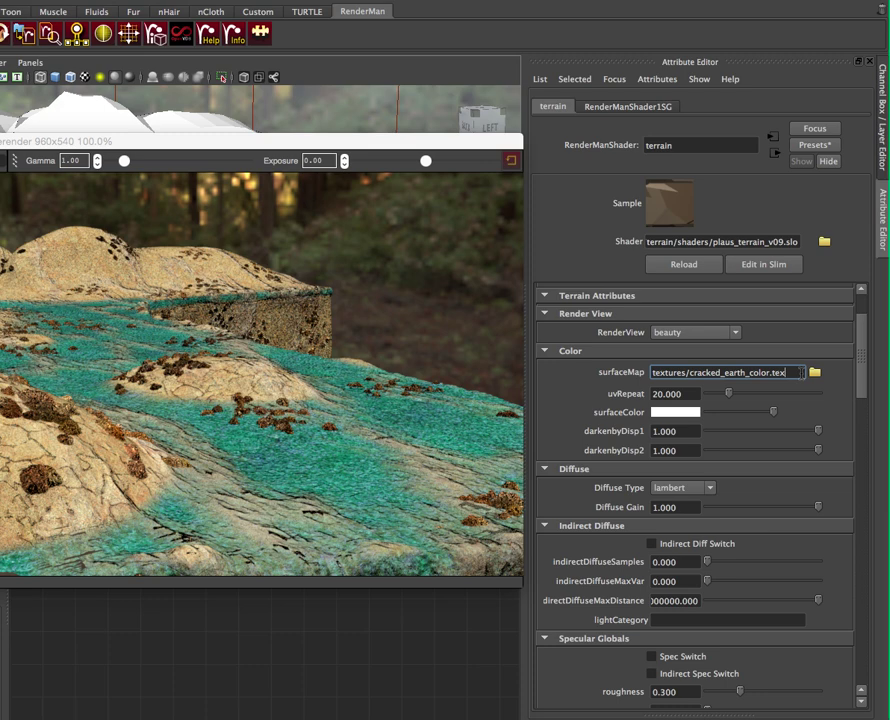
pyautogui.moveTo(802, 372); pyautogui.dragTo(655, 369)
pyautogui.press('super+c')
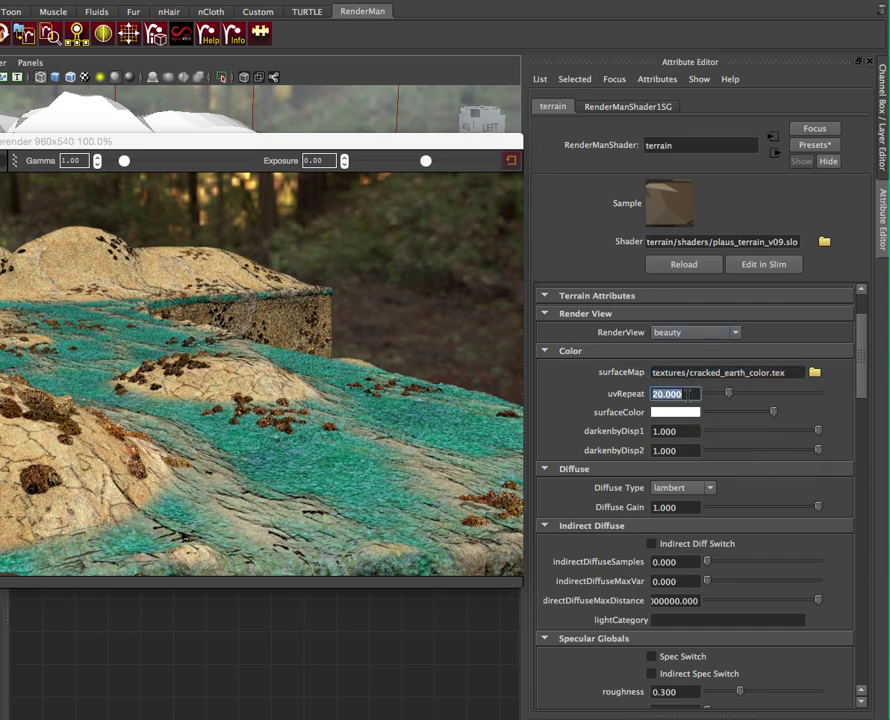
# Set the surface map's uvRepeat to 1 and reposition the render window to view the update.
pyautogui.press('Return')
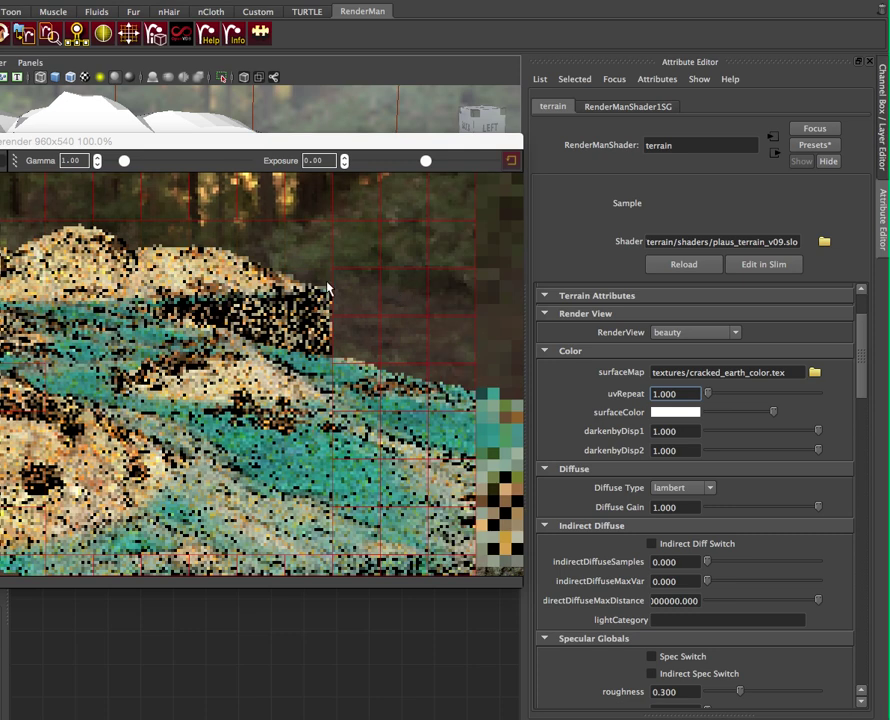
pyautogui.moveTo(54, 143); pyautogui.dragTo(121, 152)
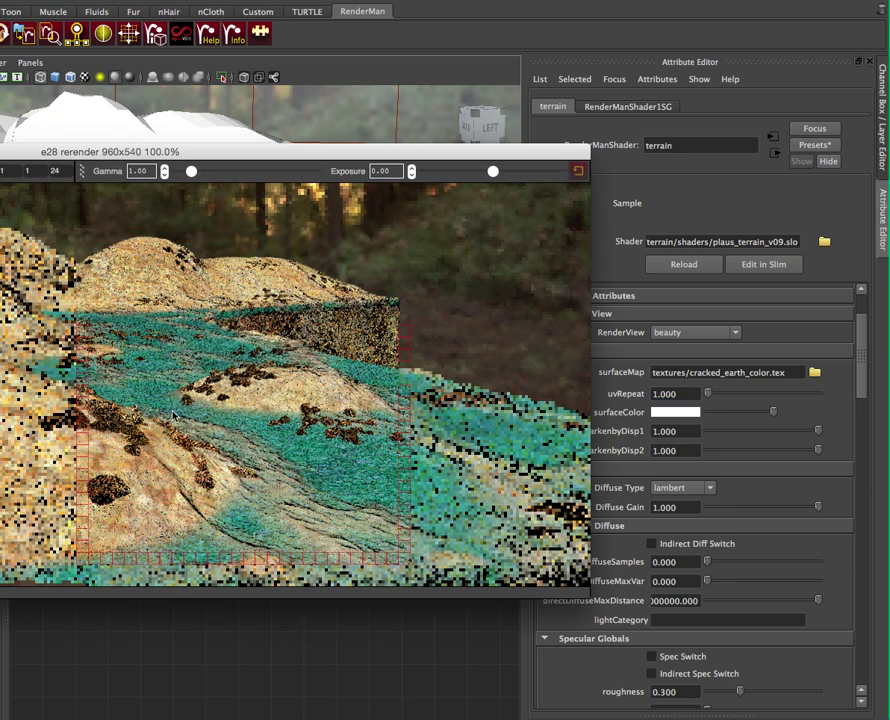
# Try uvRepeat values of 2 and 20 for the surface map in the interactive render.
pyautogui.click(676, 394)
pyautogui.write('2')
pyautogui.press('Return')
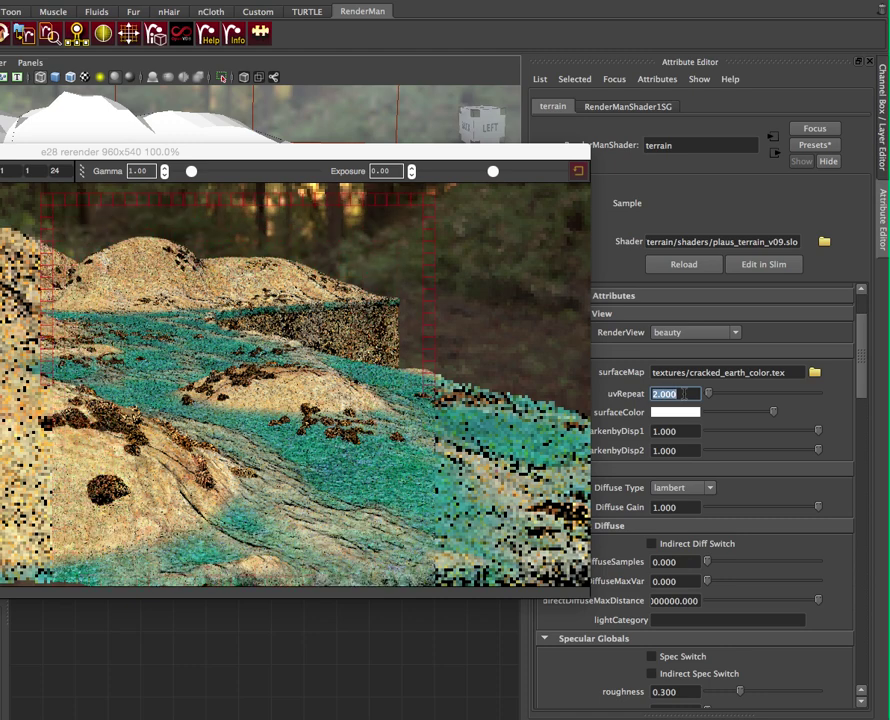
pyautogui.write('20')
pyautogui.press('Return')
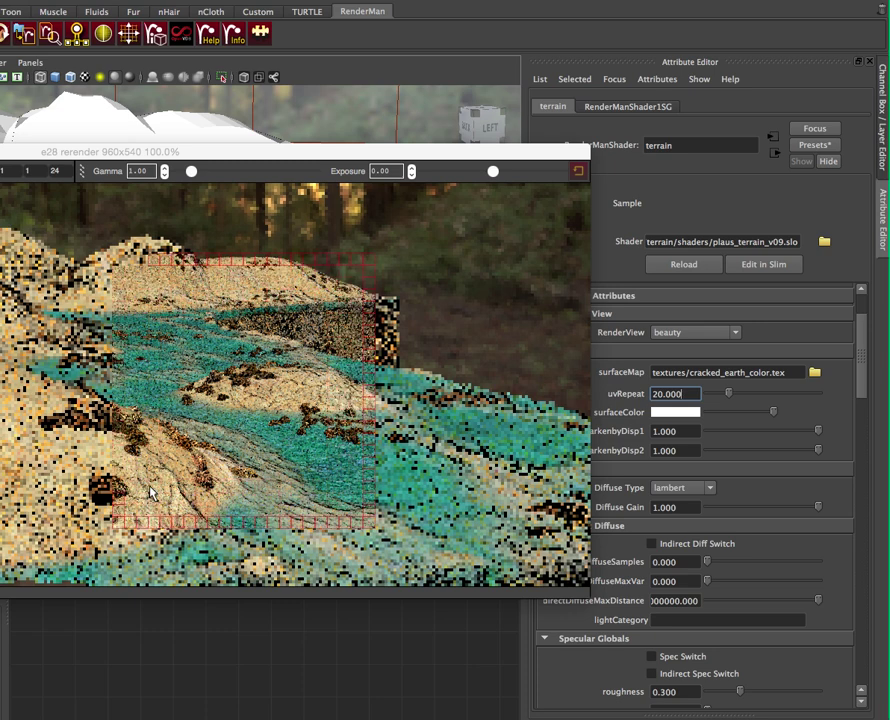
# Set the surface map's uvRepeat to 10 and shift the render window slightly to uncover more of the attributes.
pyautogui.click(656, 393)
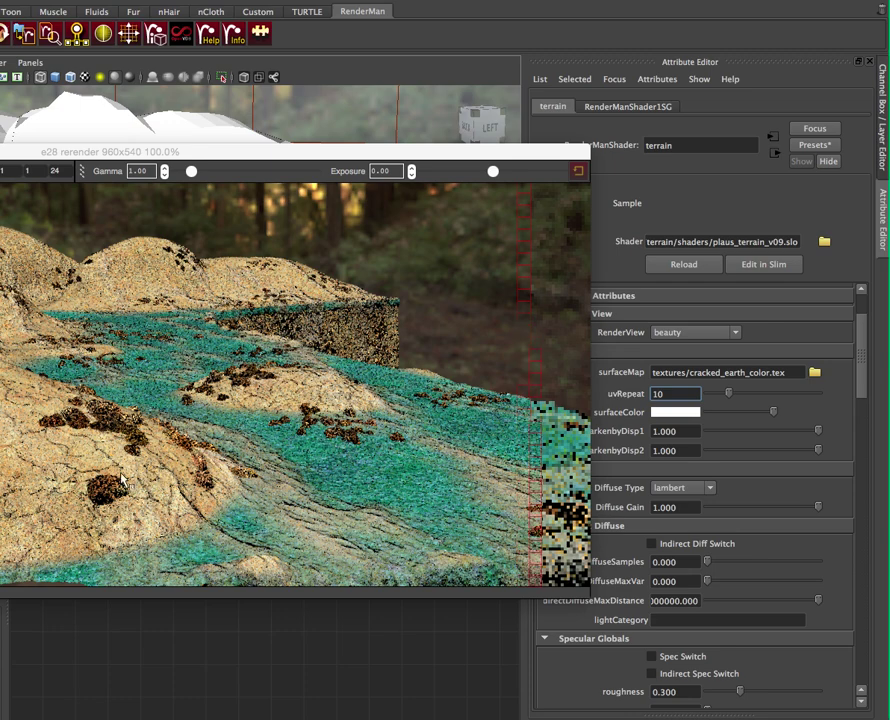
pyautogui.press('Return')
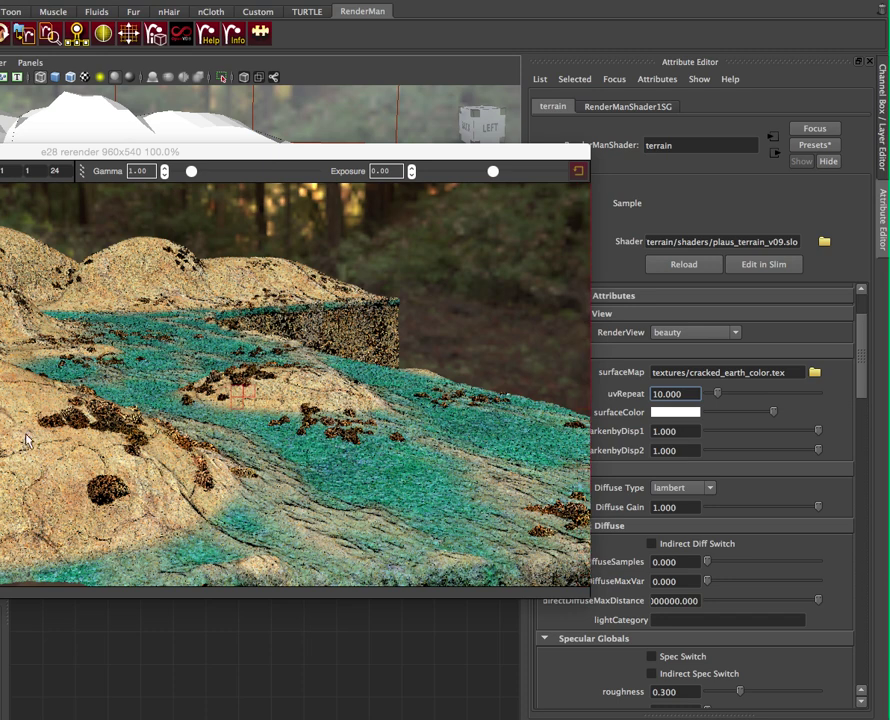
pyautogui.moveTo(268, 150); pyautogui.dragTo(255, 125)
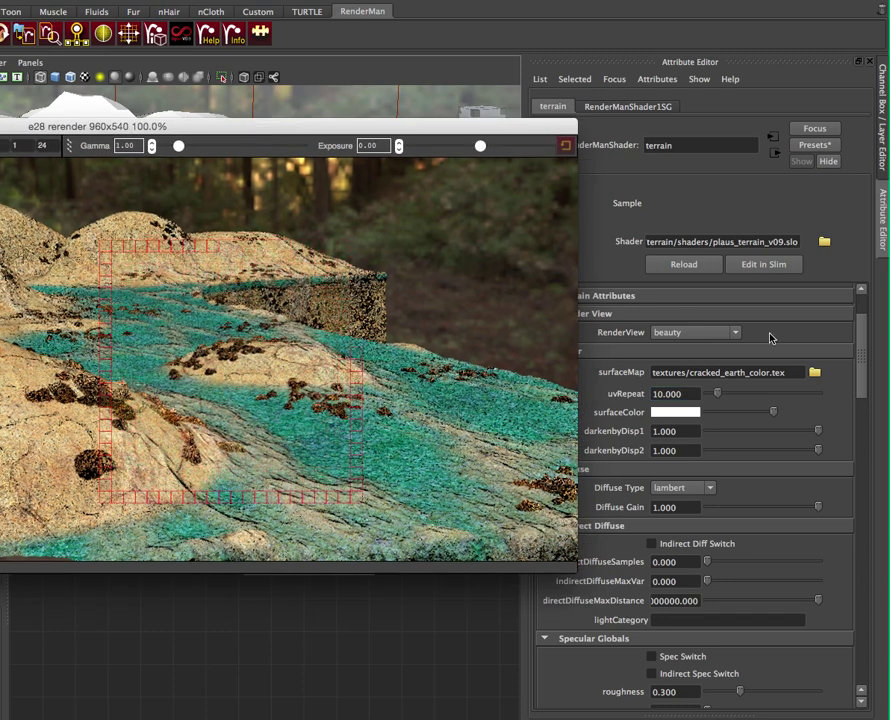
# Clear the surfaceMap texture to preview the untextured terrain, and paste the textures/cracked_earth_color.tex path back.
pyautogui.doubleClick(730, 373)
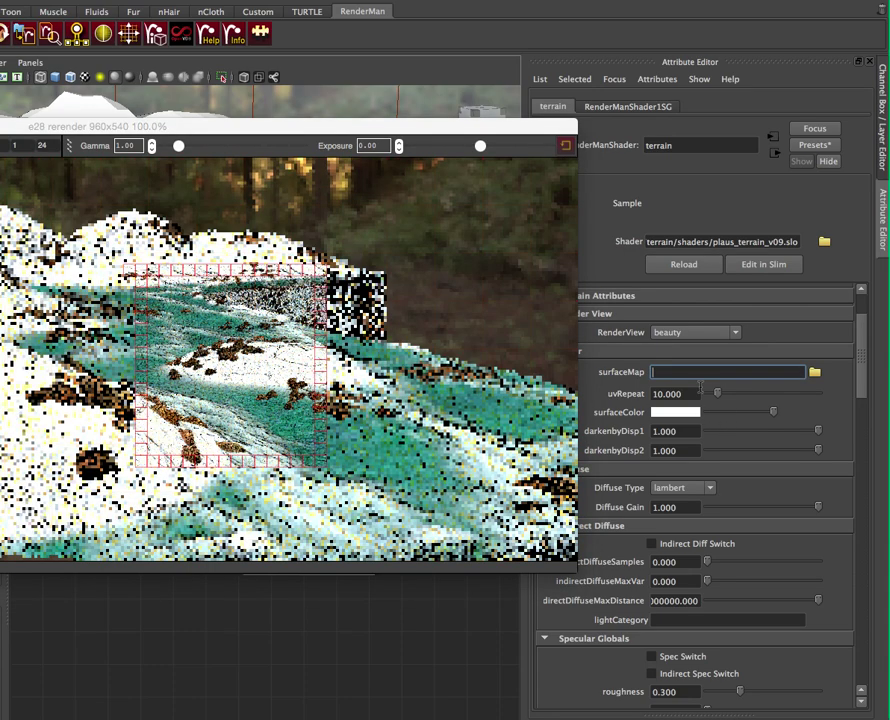
pyautogui.press('super+v')
pyautogui.press('Return')
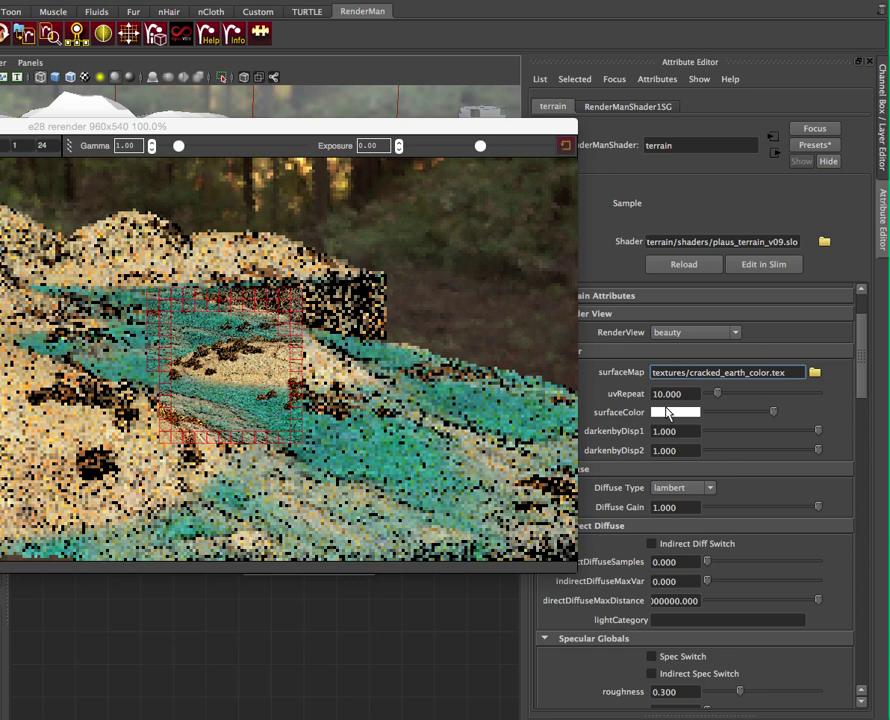
# Try a darker surfaceColor by lowering its HSV value, and return the value to 1.000.
pyautogui.click(667, 413)
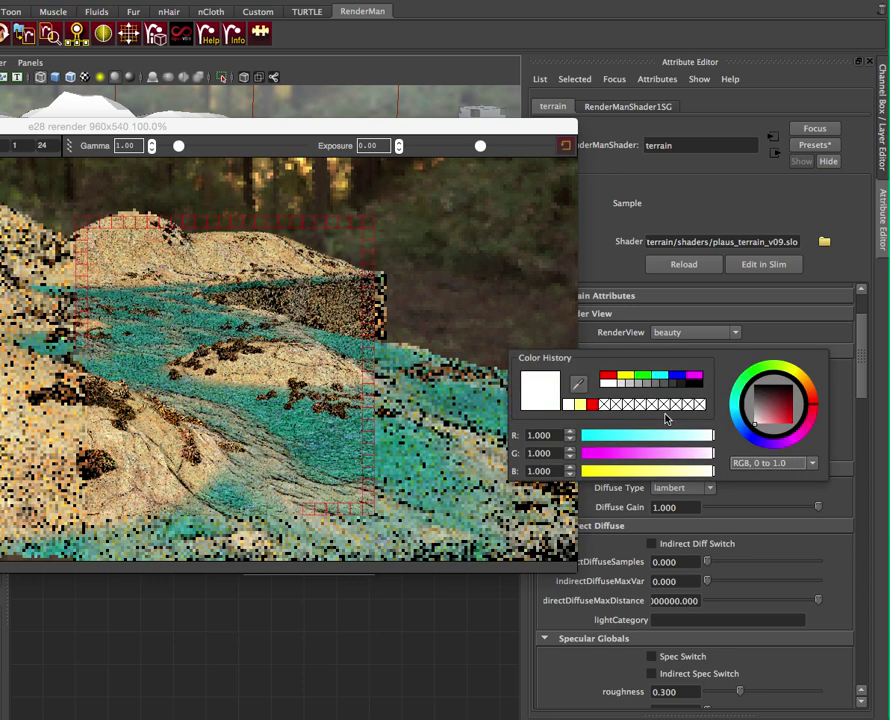
pyautogui.click(768, 464)
pyautogui.click(766, 489)
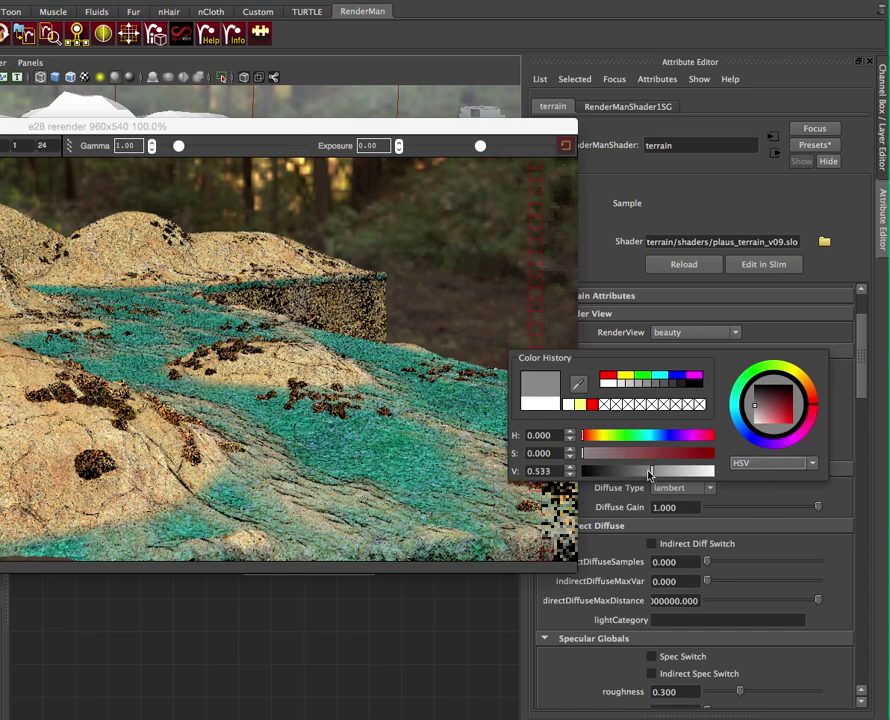
pyautogui.moveTo(648, 471); pyautogui.dragTo(716, 470)
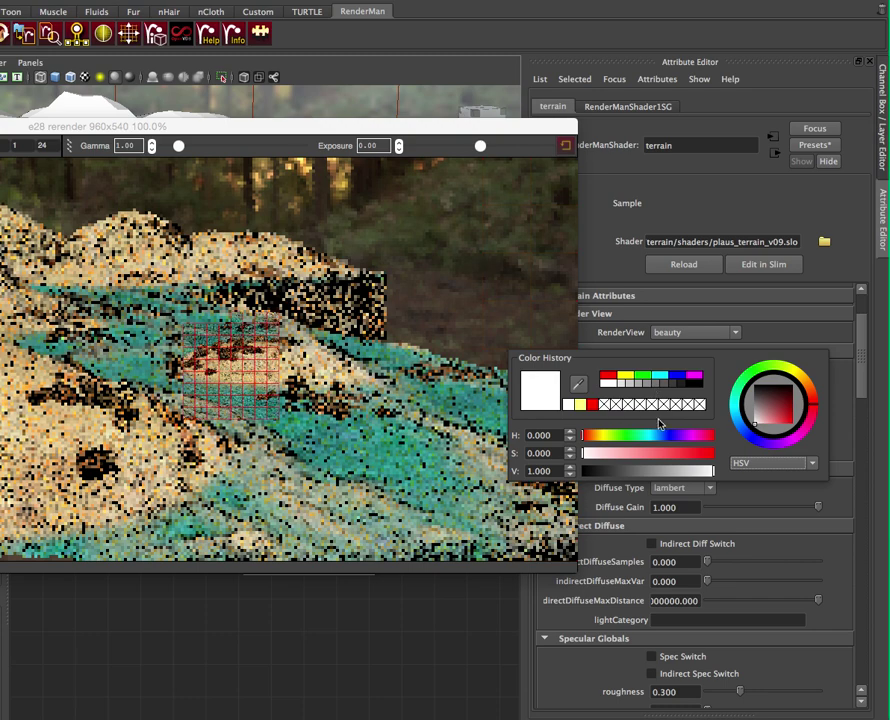
# Try a purple surfaceColor of about 0.449, 0.210, 0.575 in RGB, and restore it to white.
pyautogui.click(770, 463)
pyautogui.click(764, 475)
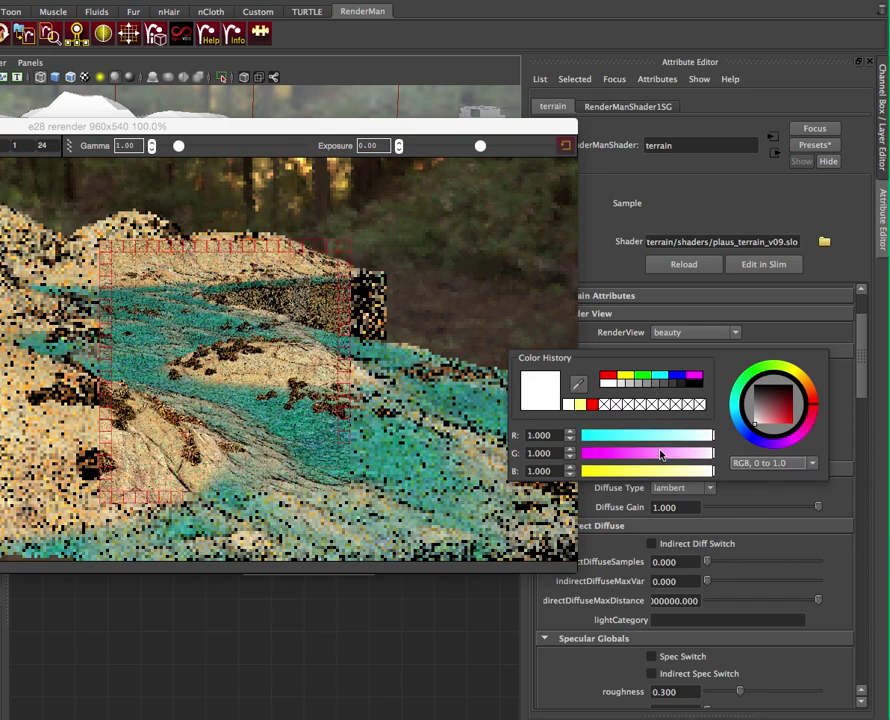
pyautogui.moveTo(660, 436); pyautogui.dragTo(641, 435)
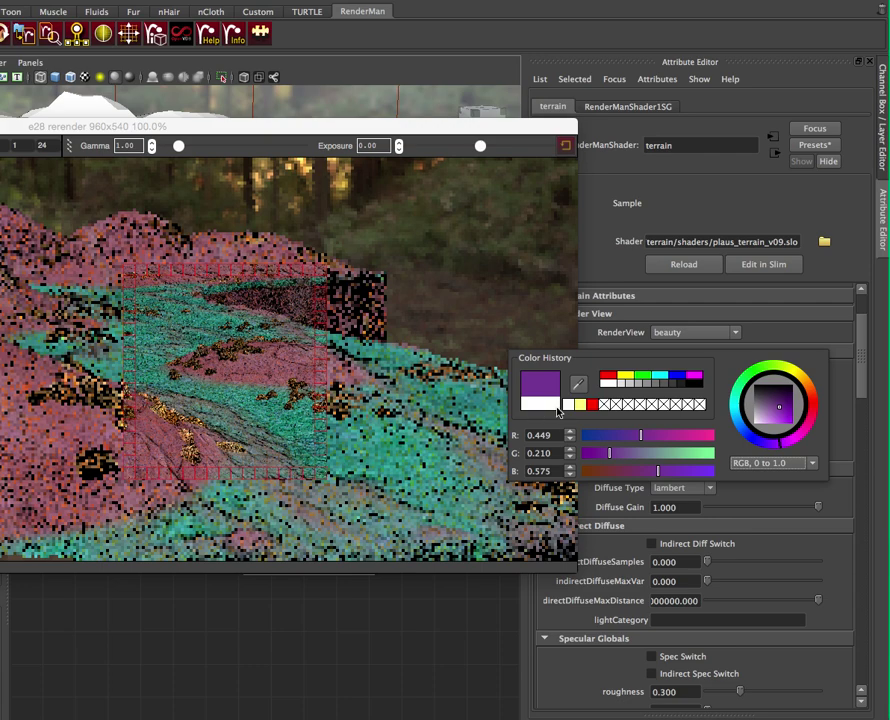
pyautogui.click(566, 404)
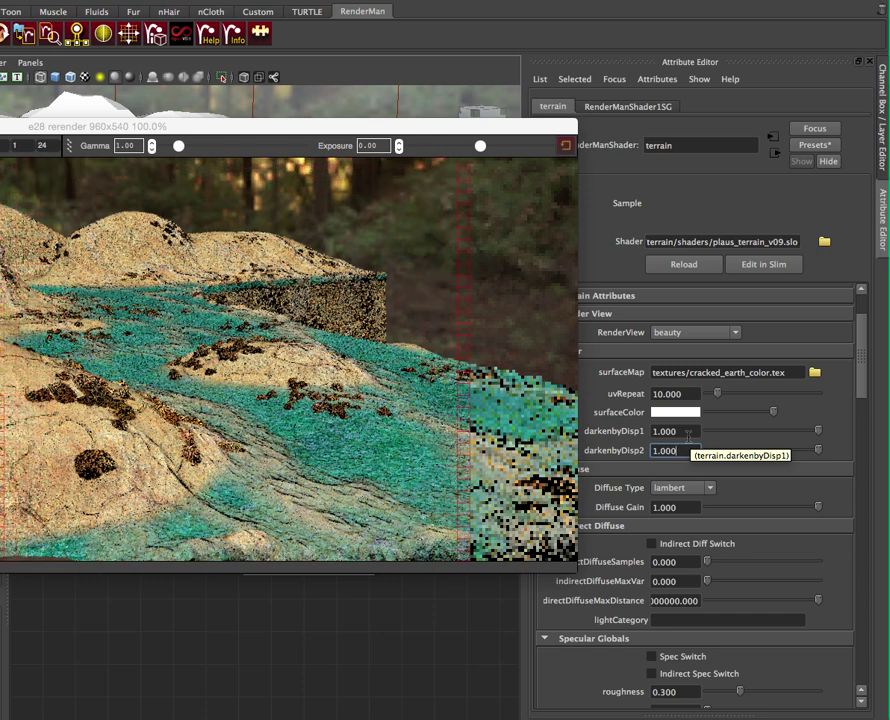
# Move the render window clear of the attribute labels and review the shader's Color and Diffuse settings.
pyautogui.scroll(-3, 647, 447)
pyautogui.moveTo(510, 120); pyautogui.dragTo(470, 122)
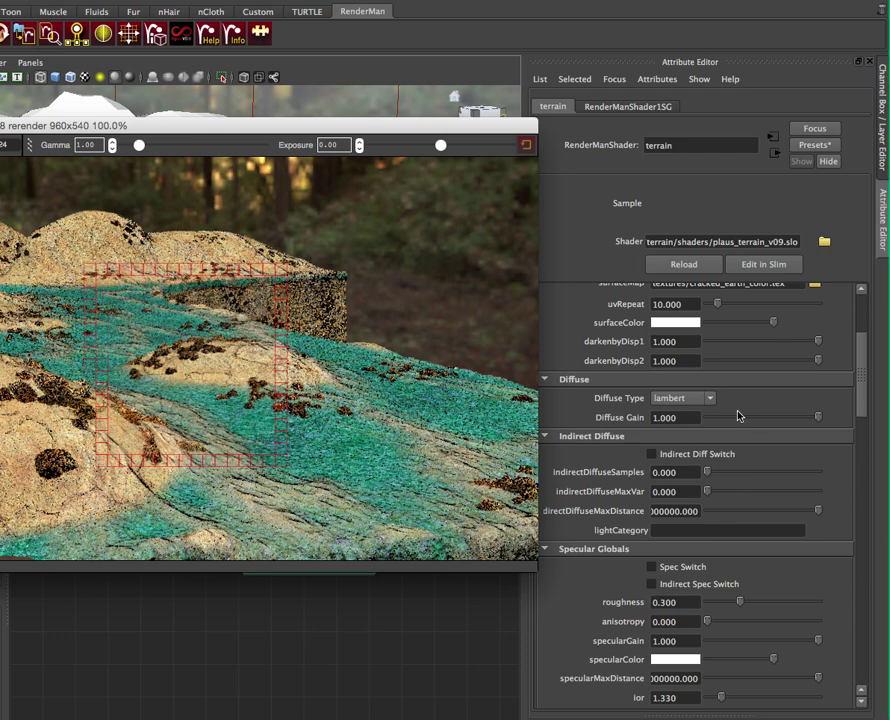
pyautogui.scroll(4, 719, 421)
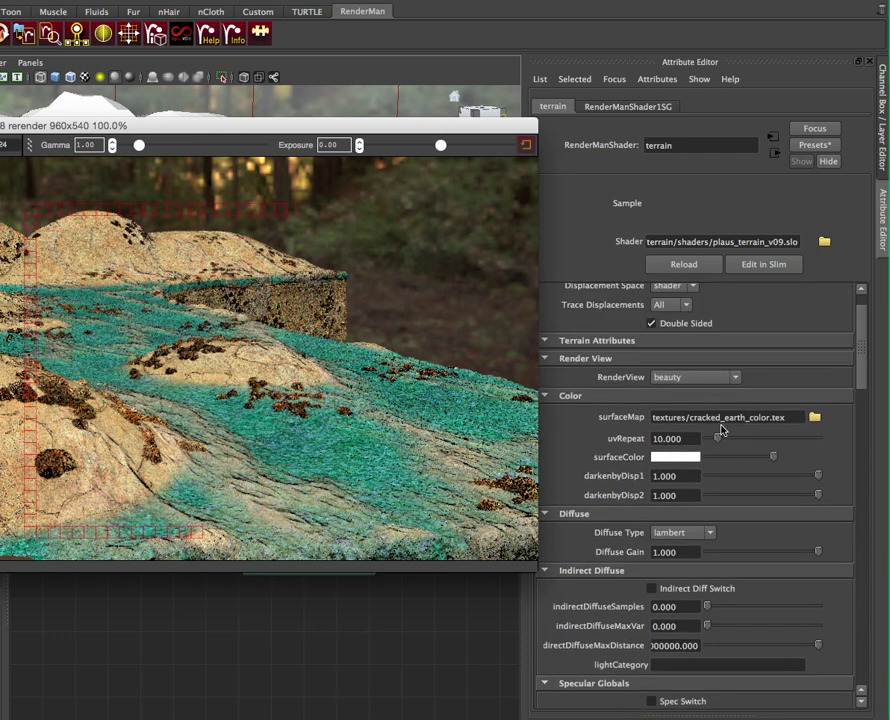
pyautogui.scroll(-3, 707, 432)
pyautogui.scroll(1, 706, 431)
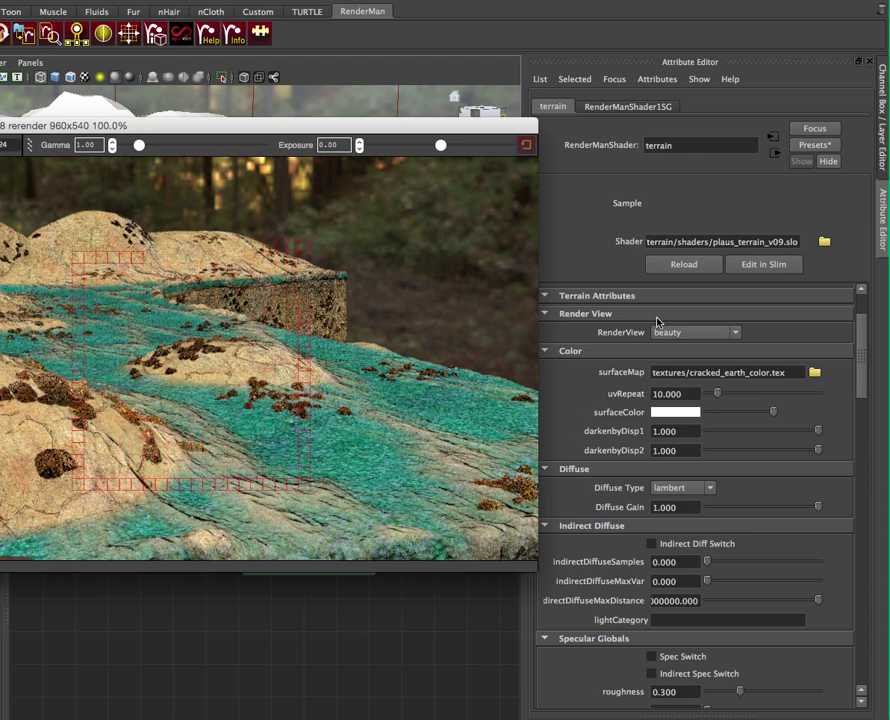
# Examine the available Diffuse Type options, leaving it on lambert, and collapse the Diffuse section.
pyautogui.click(667, 490)
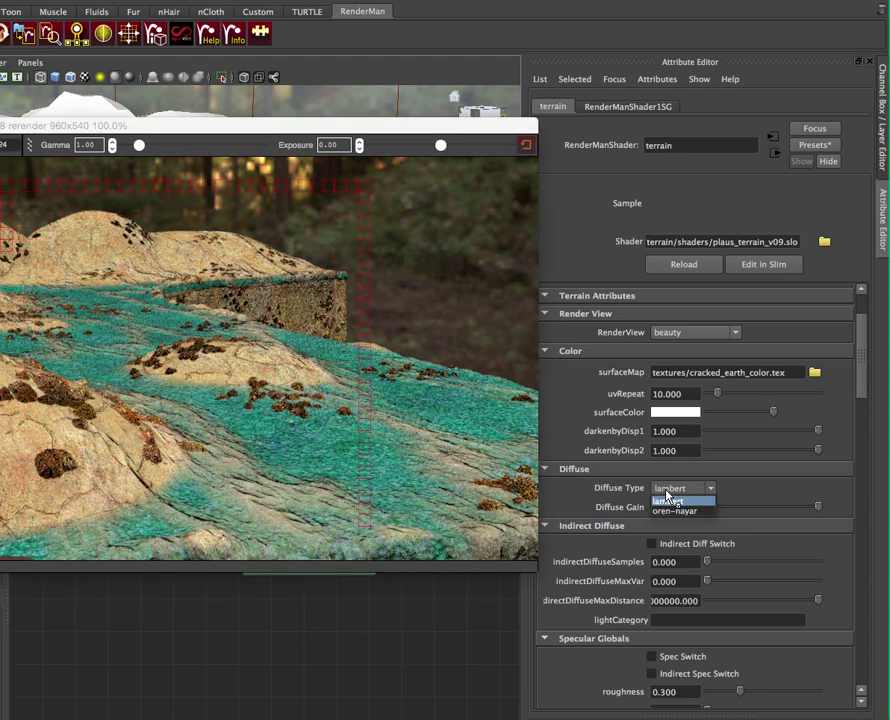
pyautogui.scroll(-1, 752, 493)
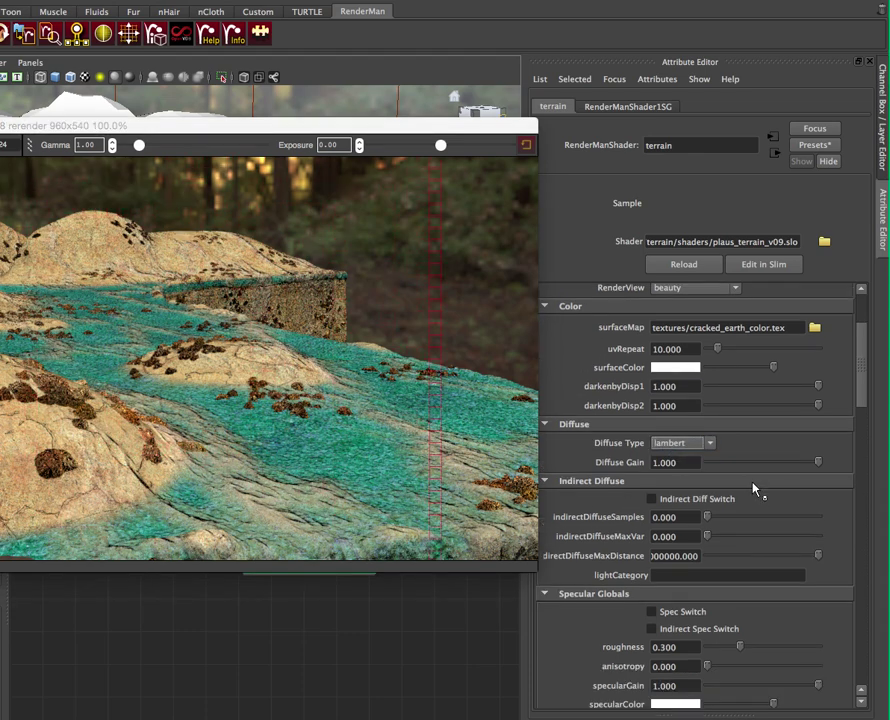
pyautogui.click(711, 444)
pyautogui.scroll(-2, 737, 449)
pyautogui.click(612, 337)
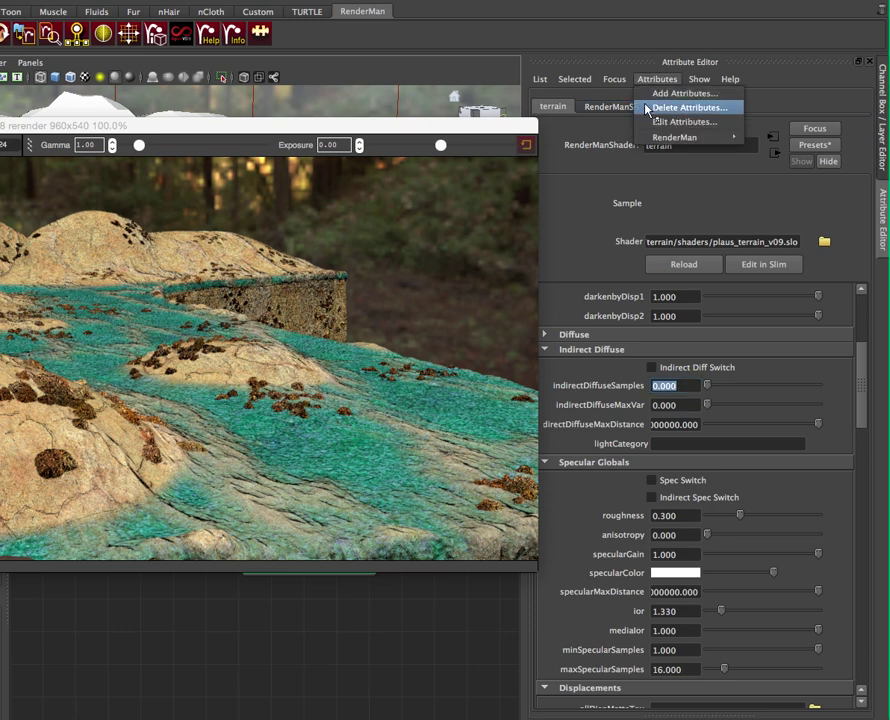
# Add the optional RenderMan attributes Max Diffuse Depth and Max Specular Depth to the terrain shader.
pyautogui.moveTo(662, 140)
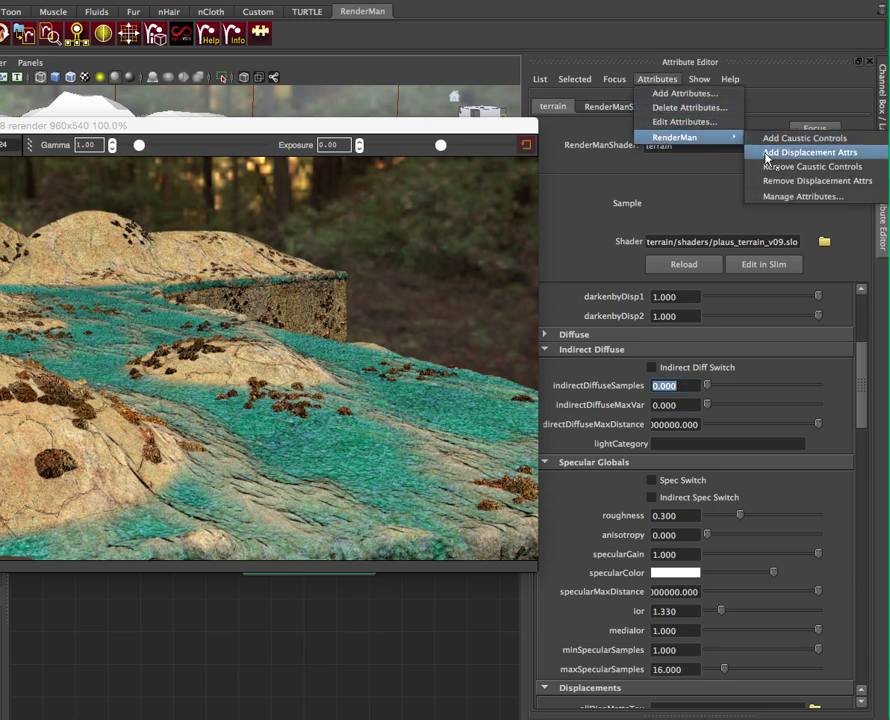
pyautogui.click(778, 197)
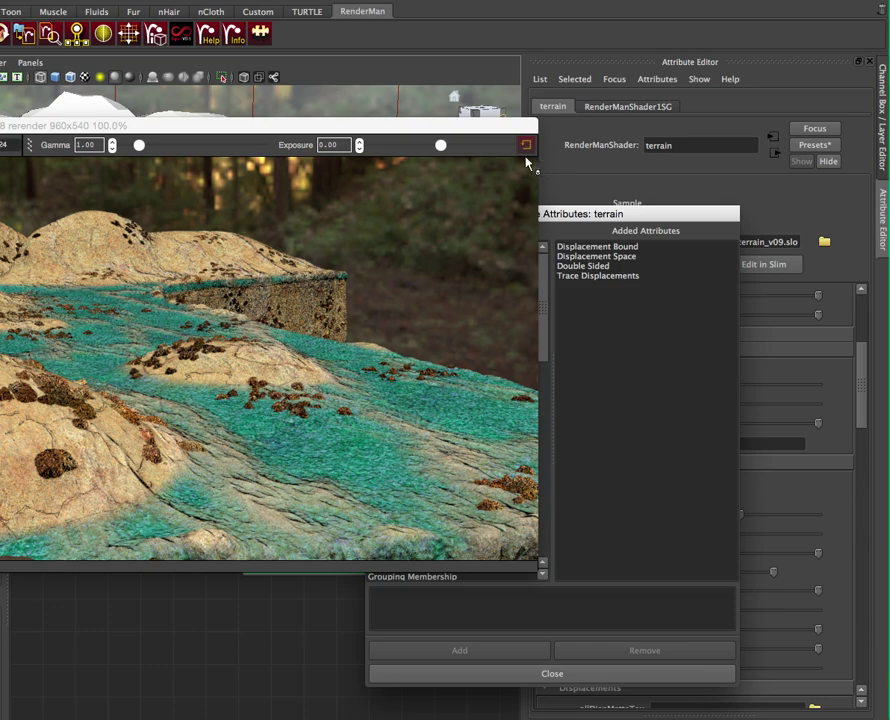
pyautogui.moveTo(571, 216); pyautogui.dragTo(753, 178)
pyautogui.scroll(-15, 633, 330)
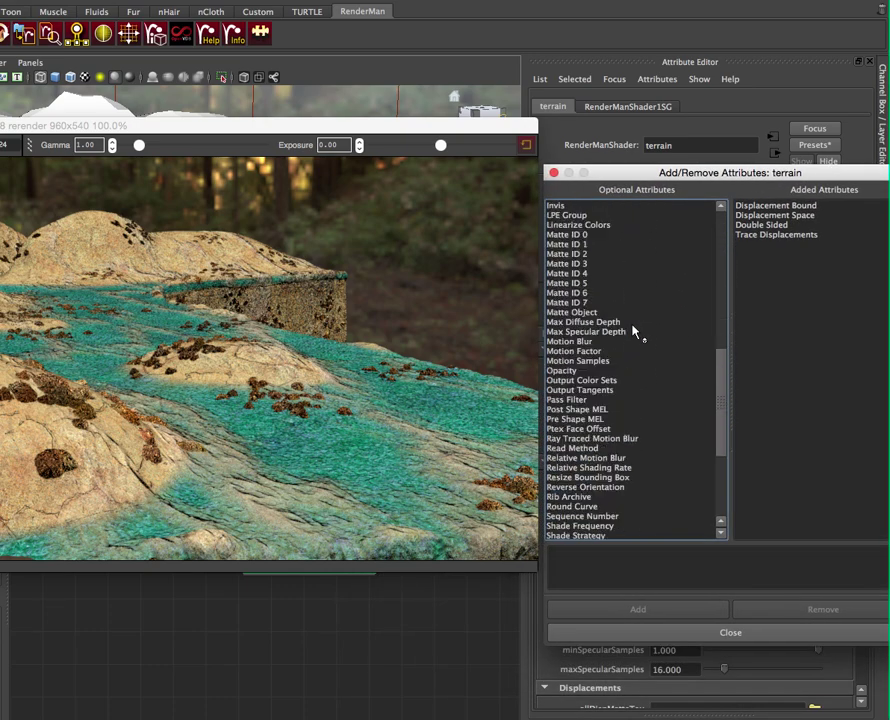
pyautogui.scroll(3, 620, 381)
pyautogui.click(582, 323)
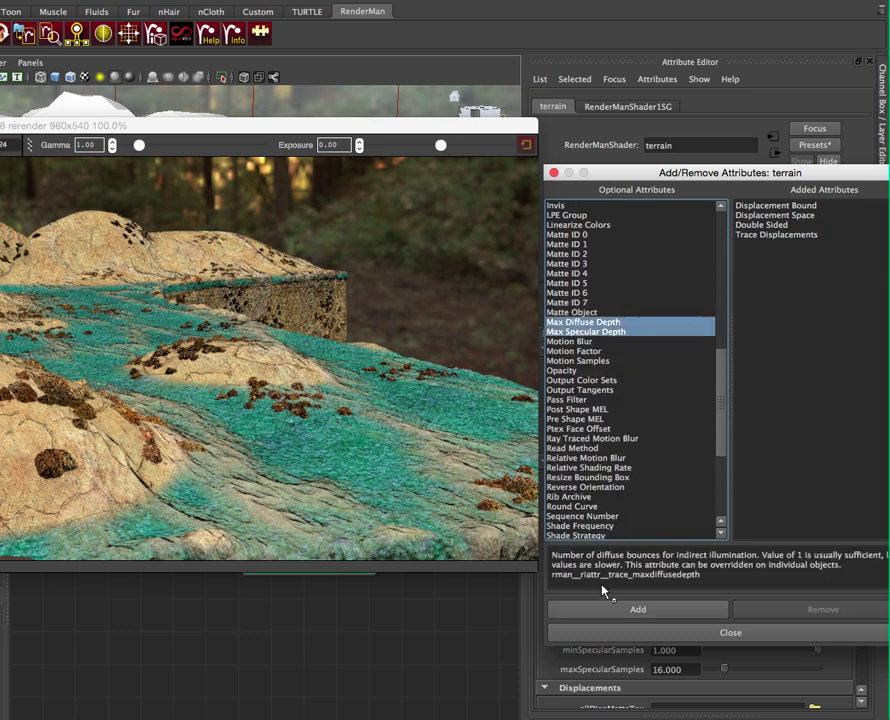
pyautogui.click(616, 609)
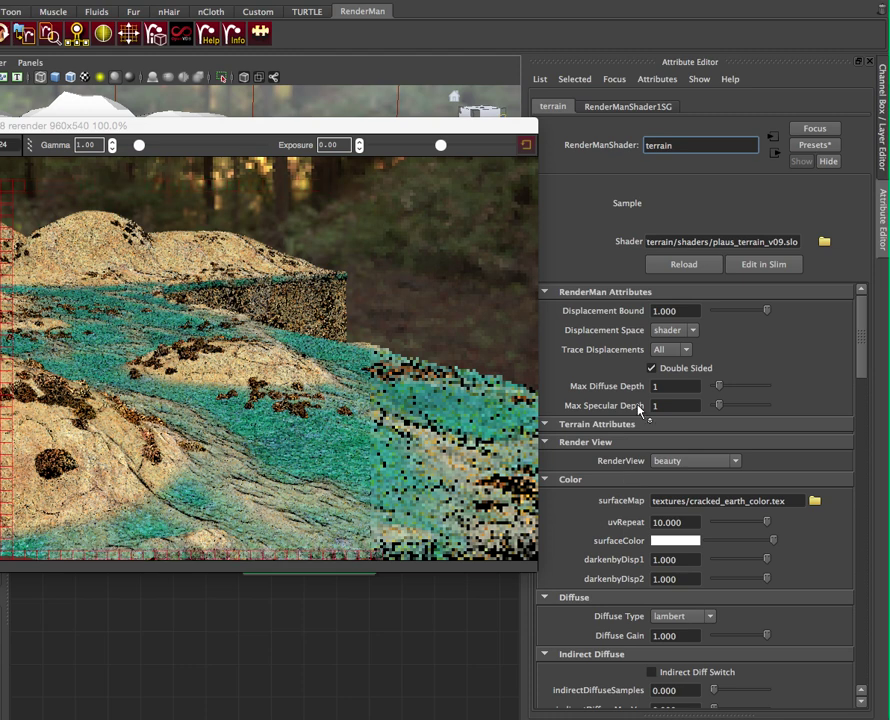
# Collapse the Indirect Diffuse and Diffuse sections to reach the Specular Globals settings.
pyautogui.scroll(-3, 669, 388)
pyautogui.scroll(-1, 652, 450)
pyautogui.click(647, 476)
pyautogui.click(626, 420)
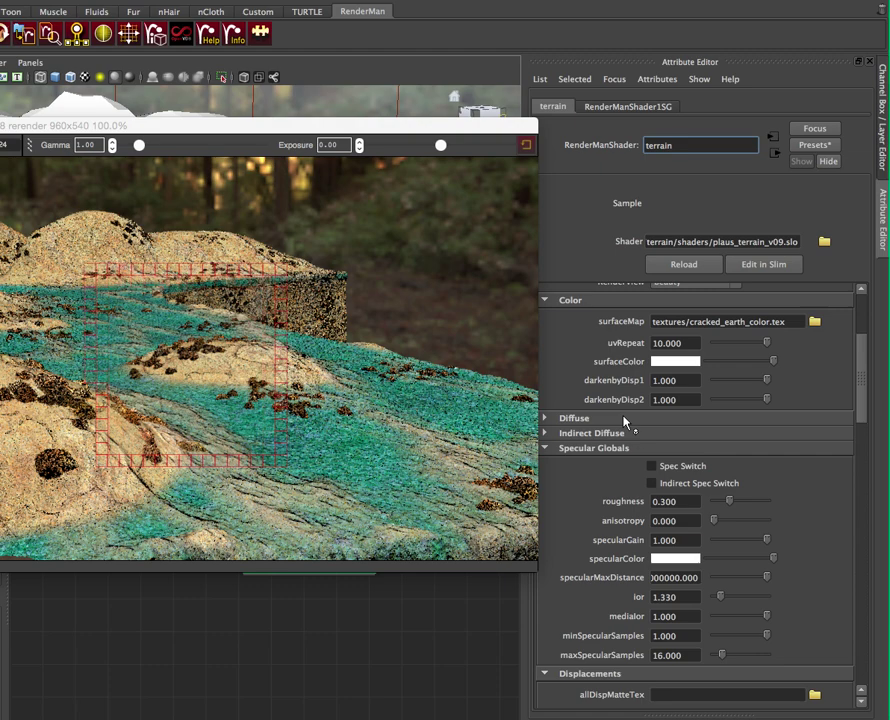
# Preview the terrain with Spec Switch enabled, turn it off again and collapse the Specular Globals section.
pyautogui.click(667, 465)
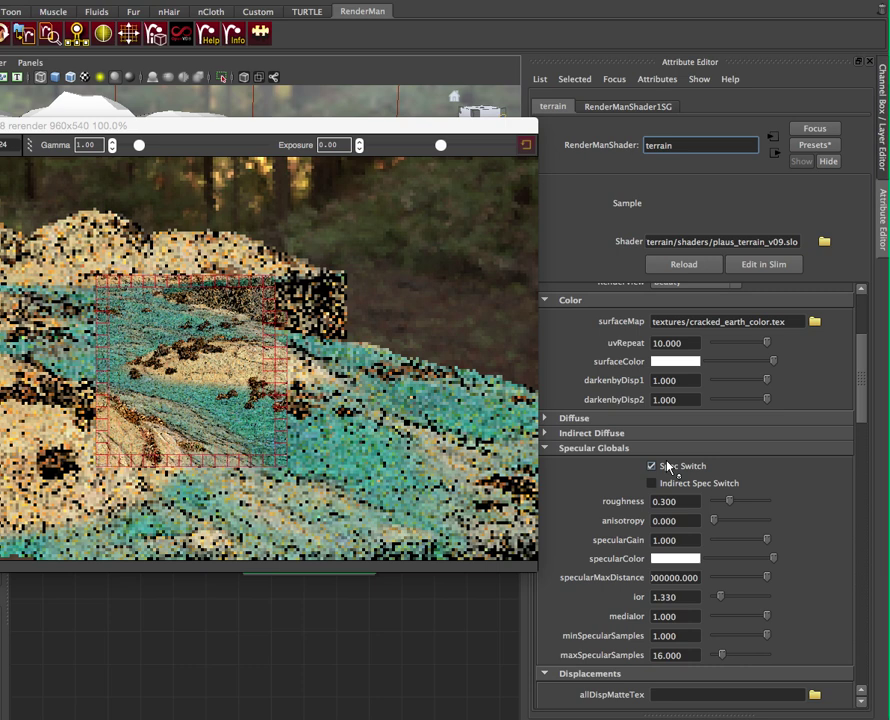
pyautogui.scroll(-1, 667, 465)
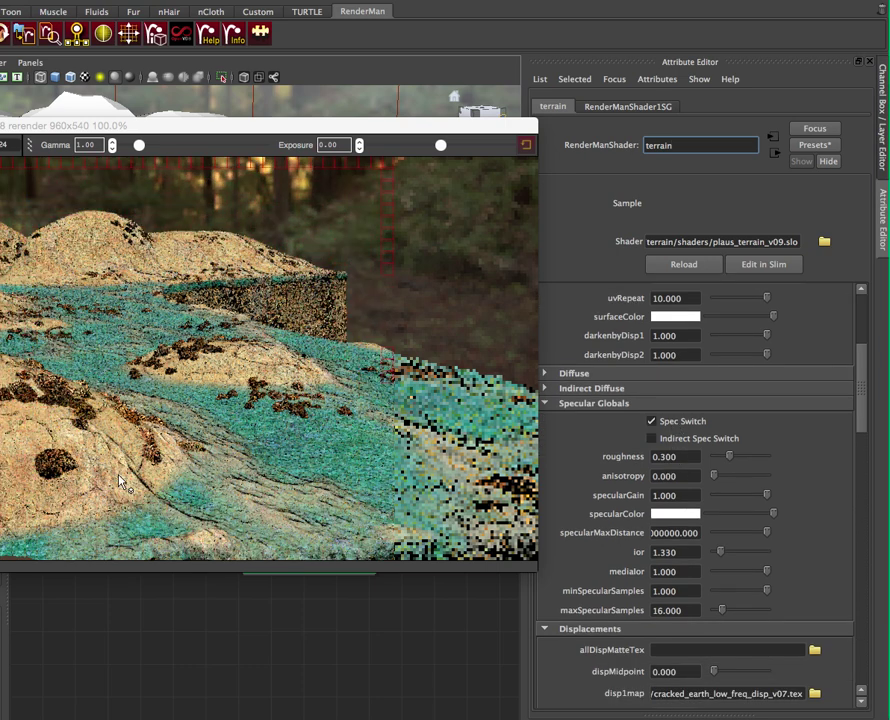
pyautogui.click(686, 425)
pyautogui.click(670, 408)
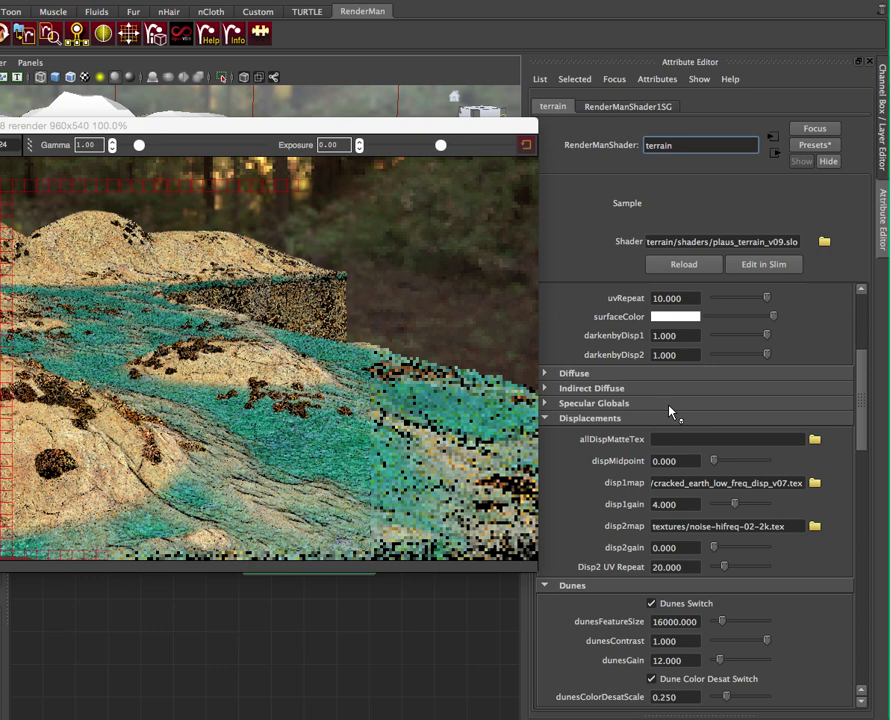
# Clear the disp1map texture under Displacements and undo the removal to restore its path.
pyautogui.scroll(-2, 670, 411)
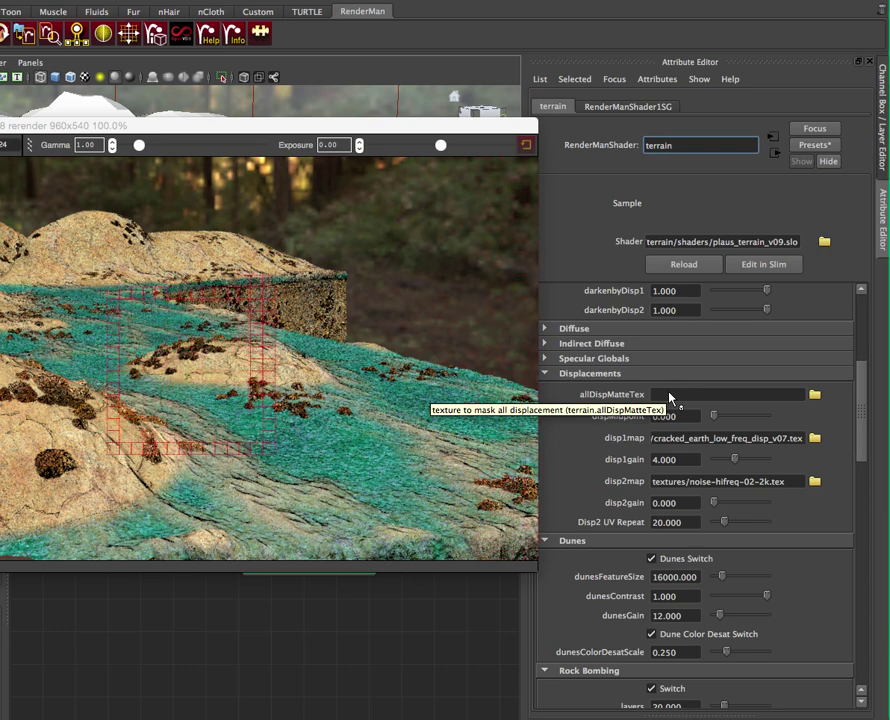
pyautogui.doubleClick(677, 446)
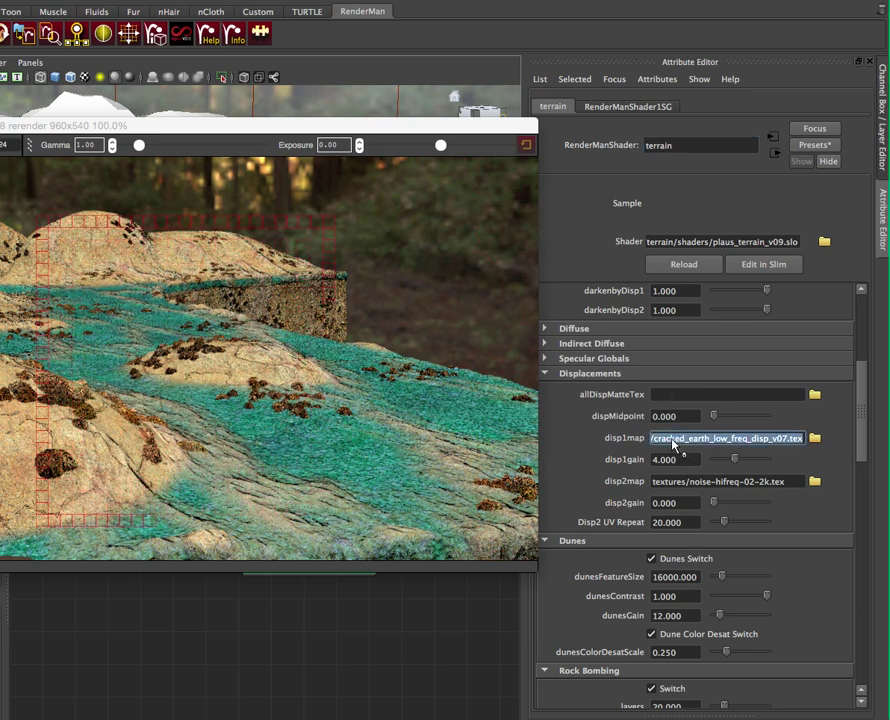
pyautogui.press('BackSpace')
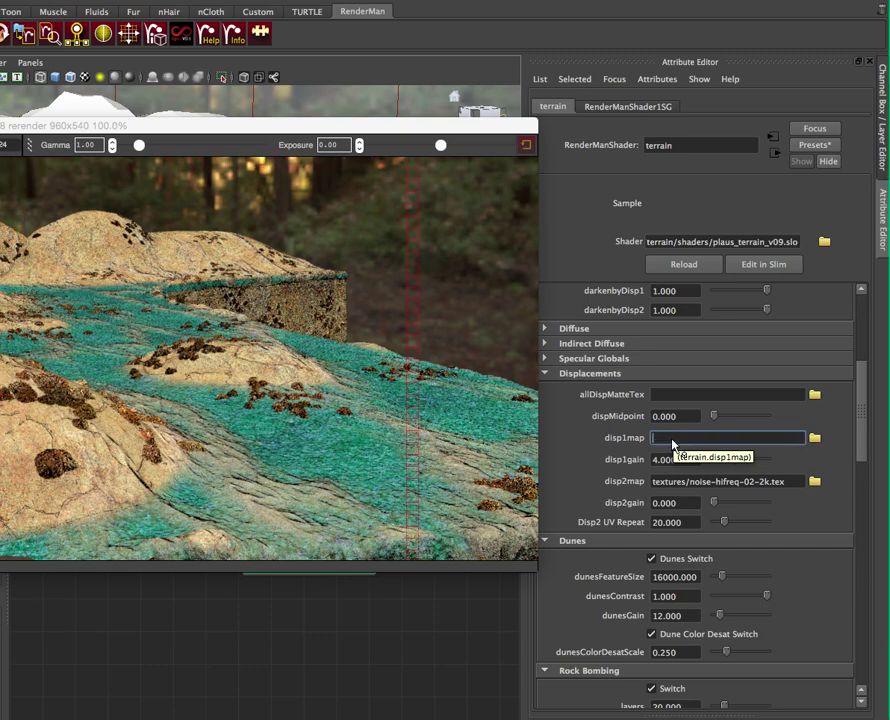
pyautogui.press('Return')
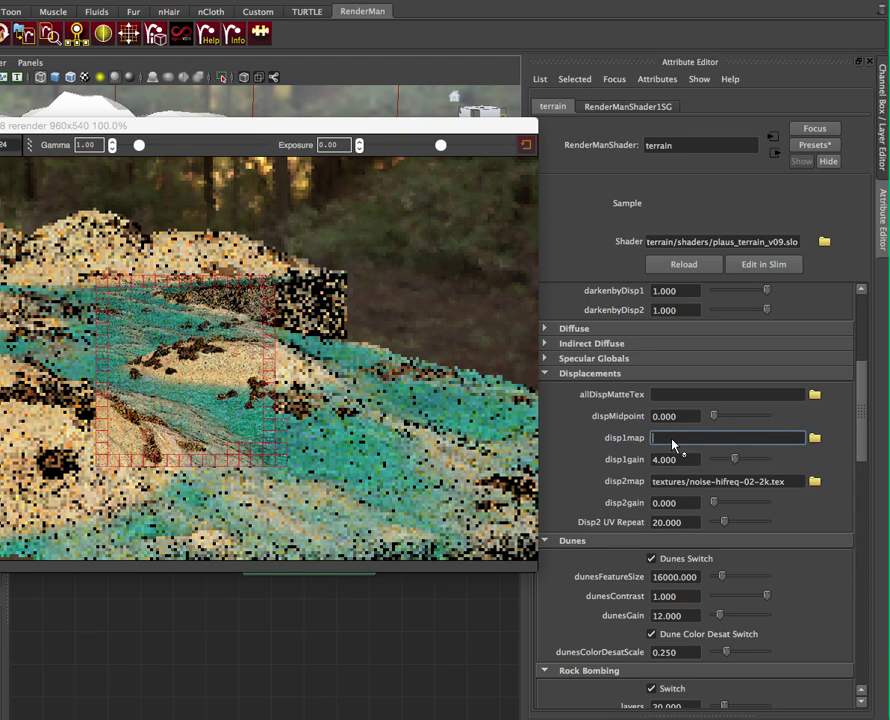
pyautogui.hotkey('ctrl', 'z')
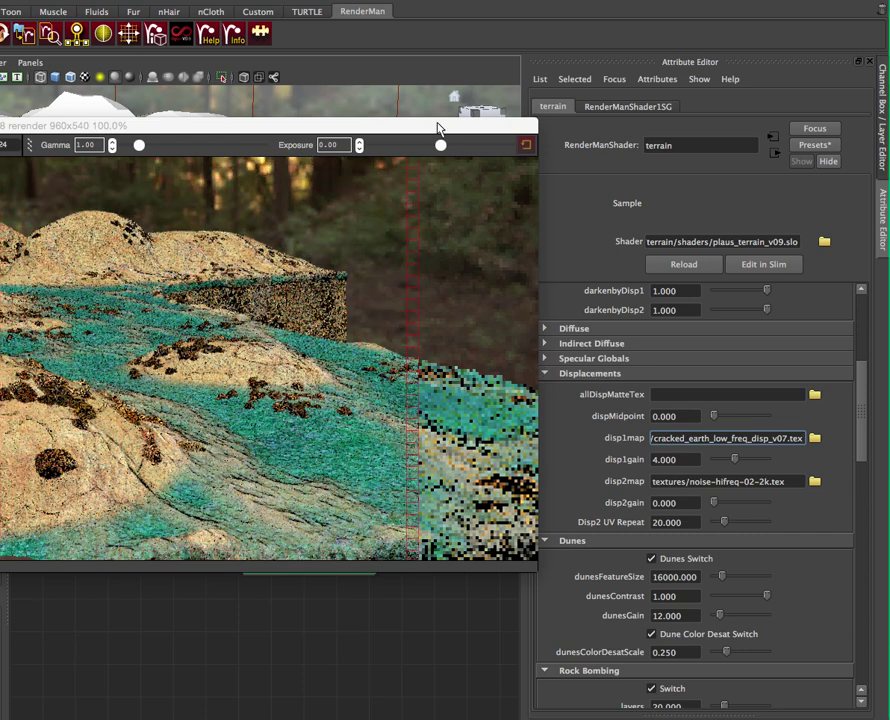
# Preview the terrain with the Dunes Switch turned off and enable it again.
pyautogui.moveTo(437, 128); pyautogui.dragTo(453, 126)
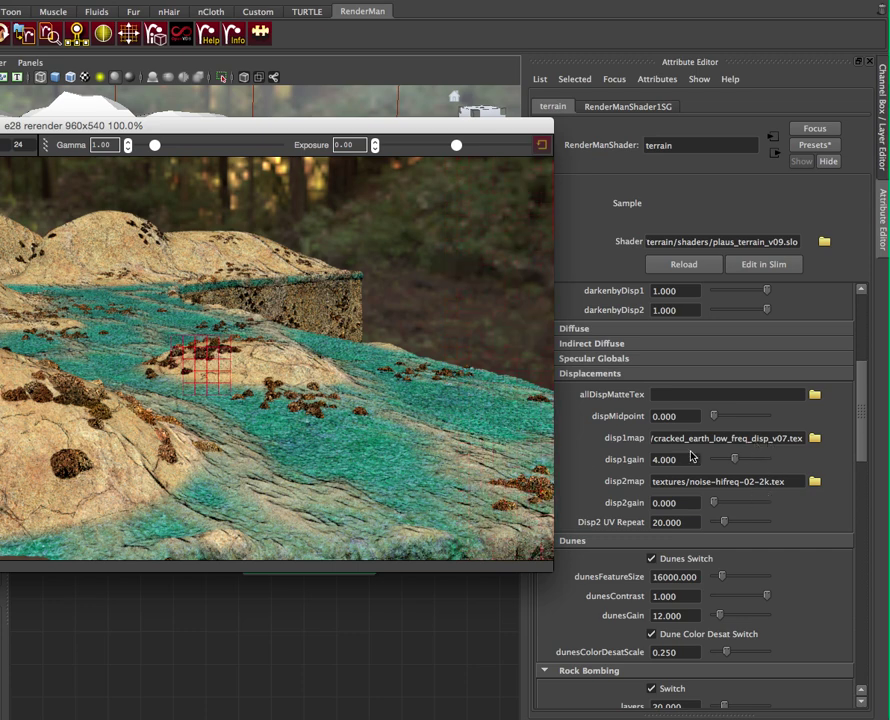
pyautogui.scroll(-5, 737, 457)
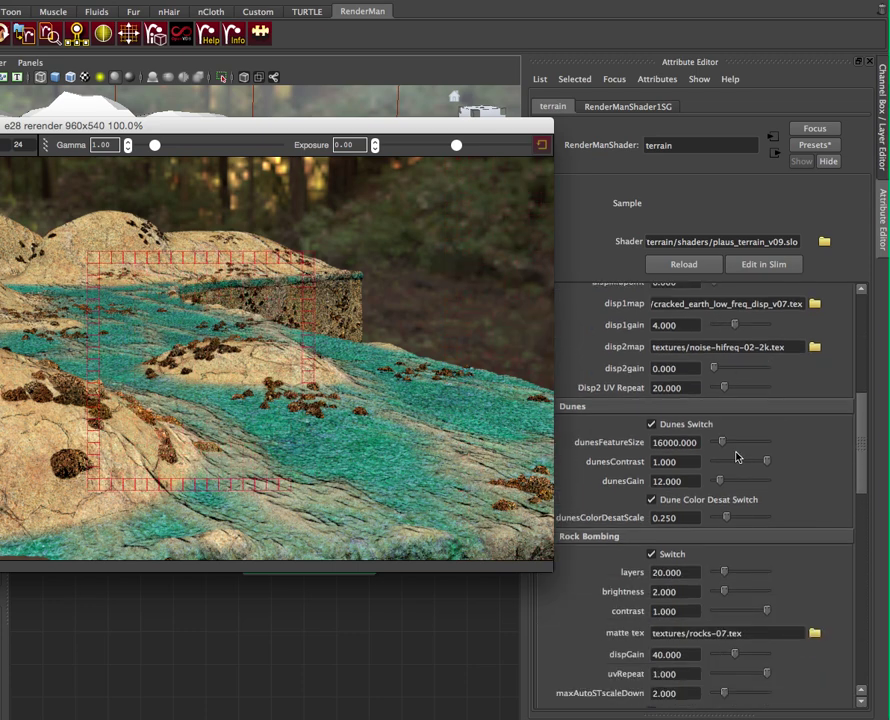
pyautogui.scroll(2, 737, 453)
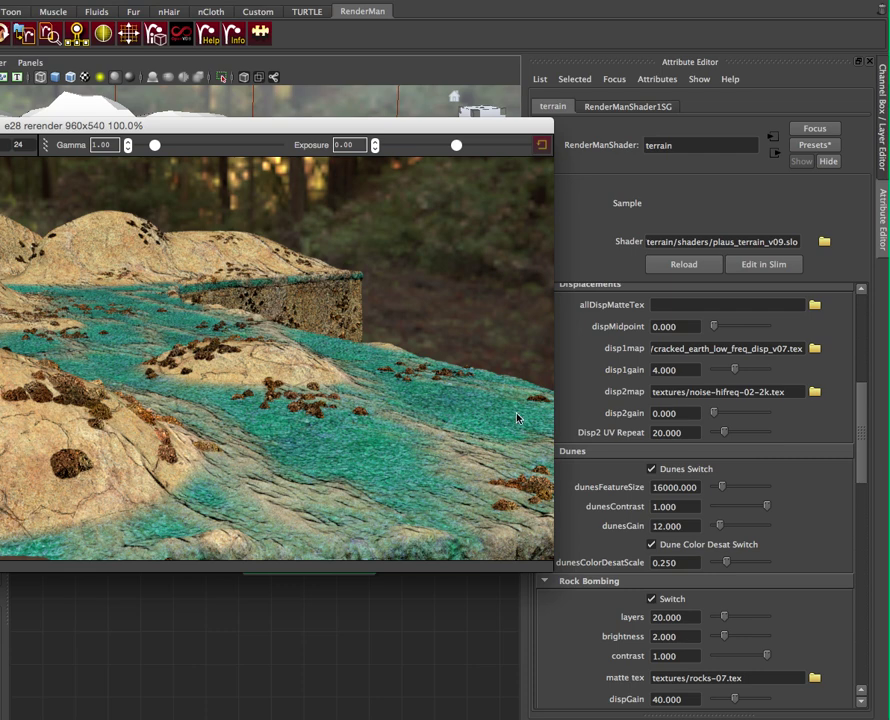
pyautogui.scroll(-4, 652, 403)
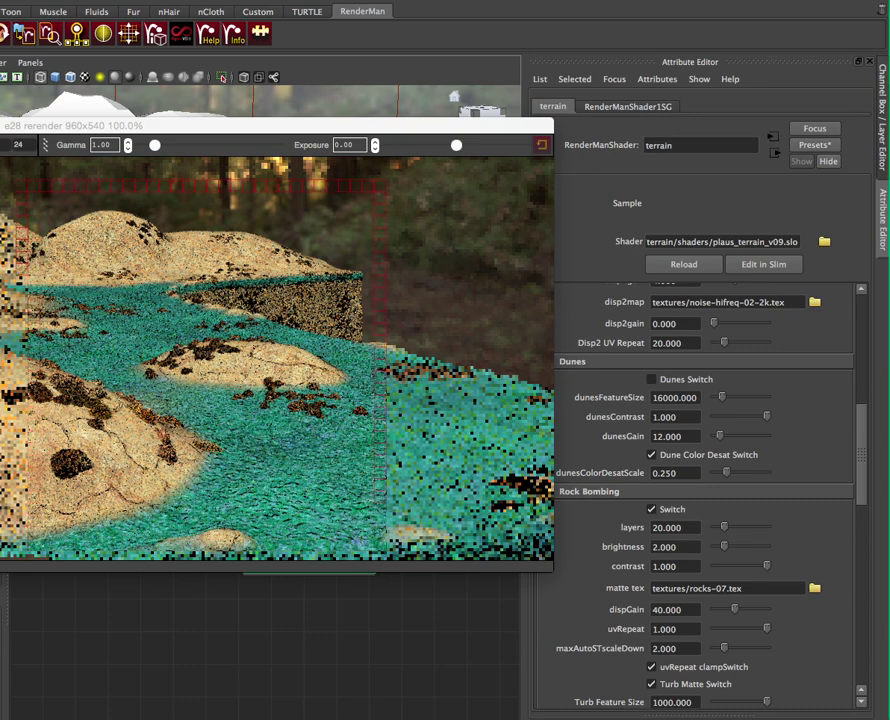
pyautogui.click(706, 381)
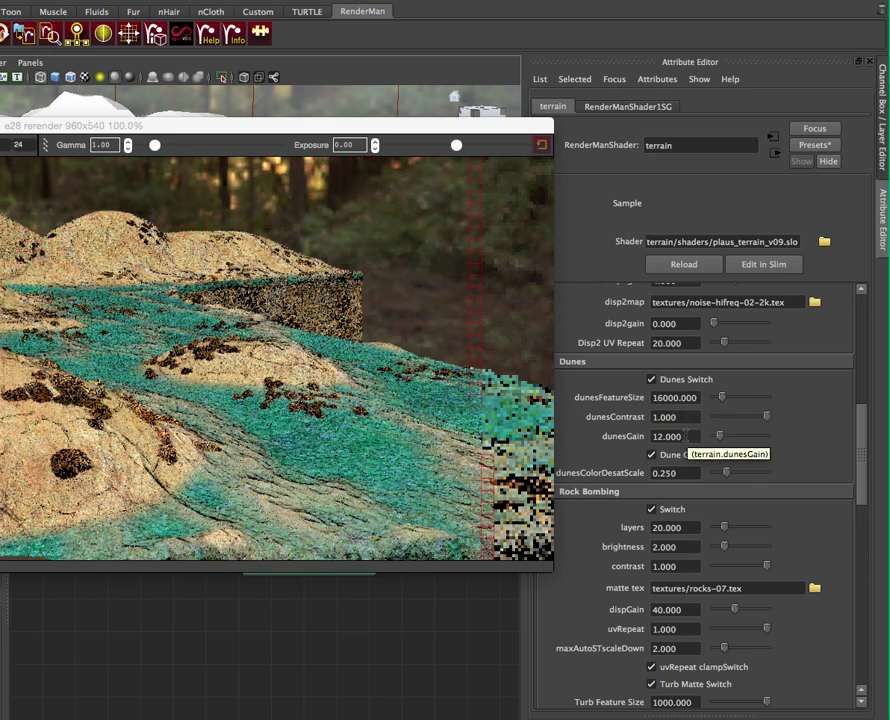
# Try a dunesGain of 1 on the terrain and set it back to 12.
pyautogui.click(685, 435)
pyautogui.write('1')
pyautogui.press('Return')
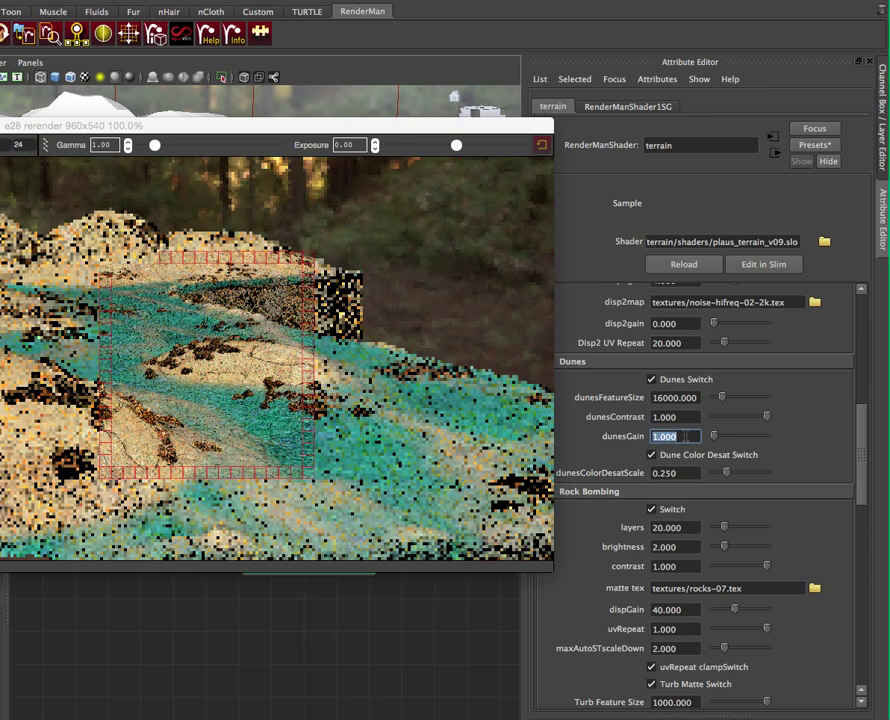
pyautogui.write('12')
pyautogui.press('Return')
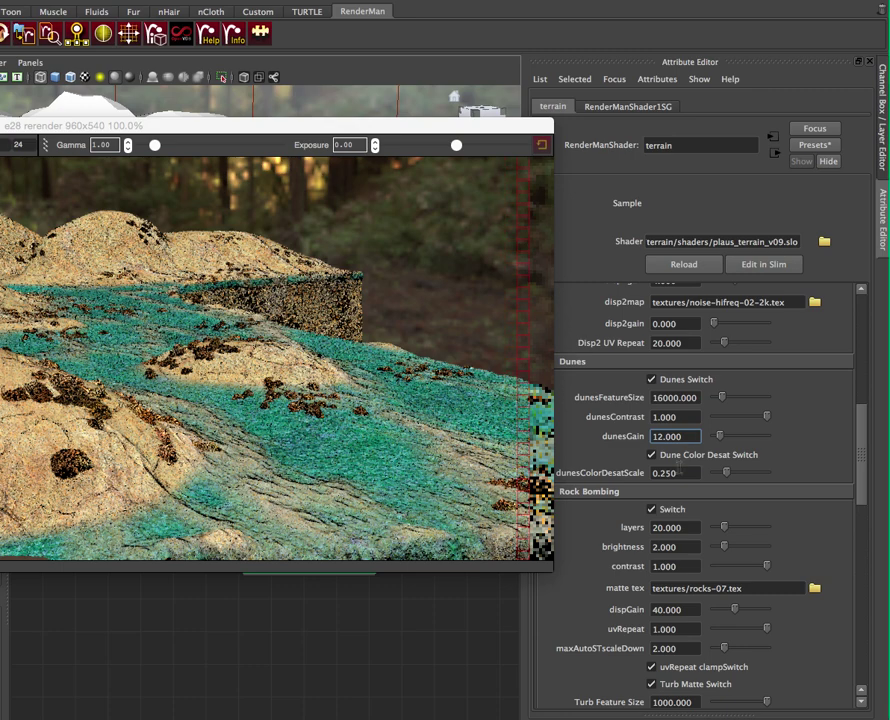
# Toggle the Dune Color Desat Switch off and back on, and redisplay the terrain shader's attributes.
pyautogui.click(739, 456)
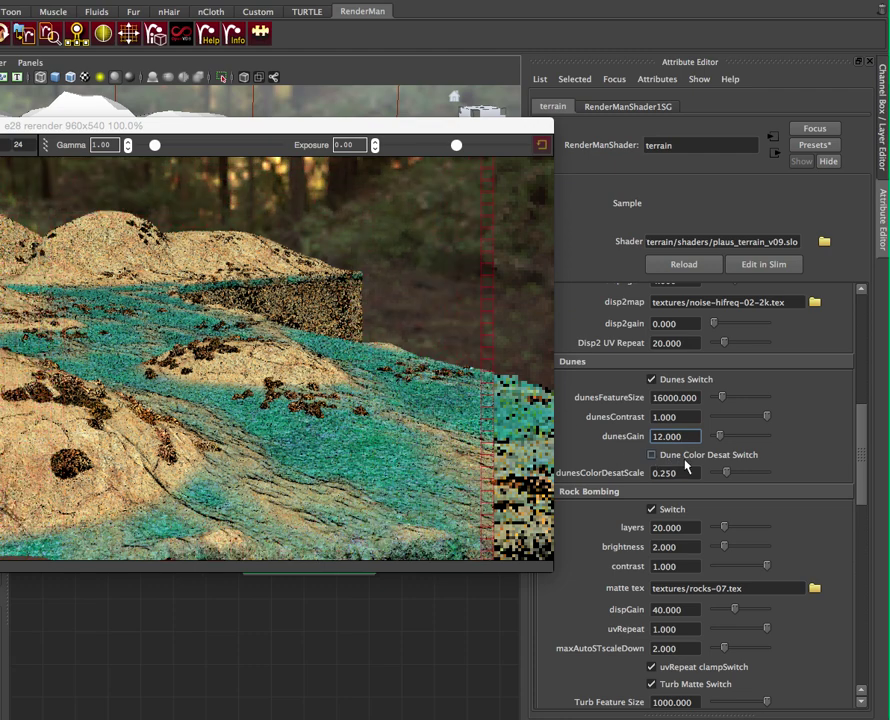
pyautogui.press('Return')
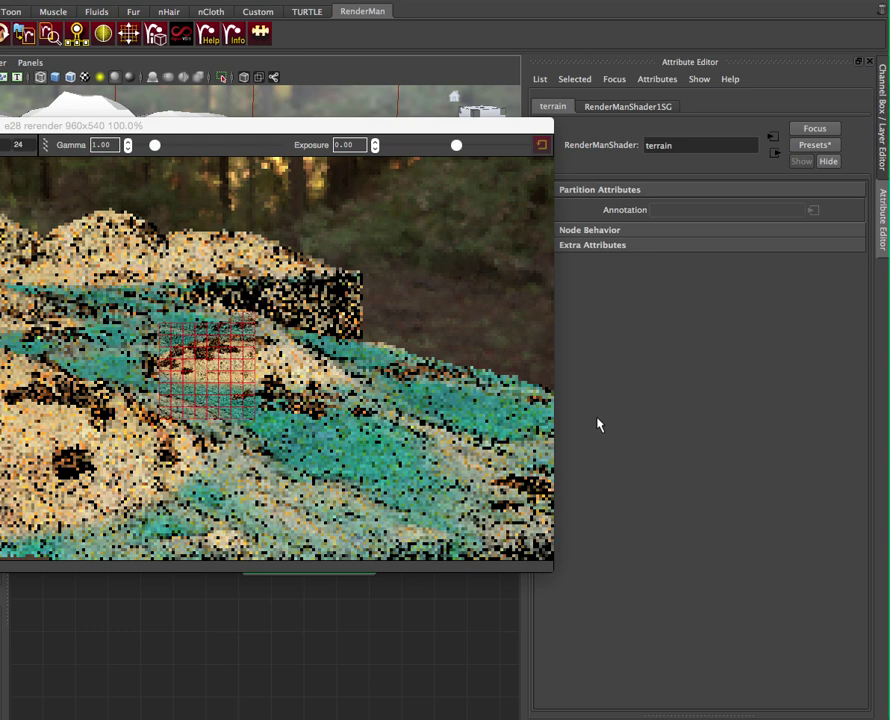
pyautogui.click(564, 106)
pyautogui.click(561, 106)
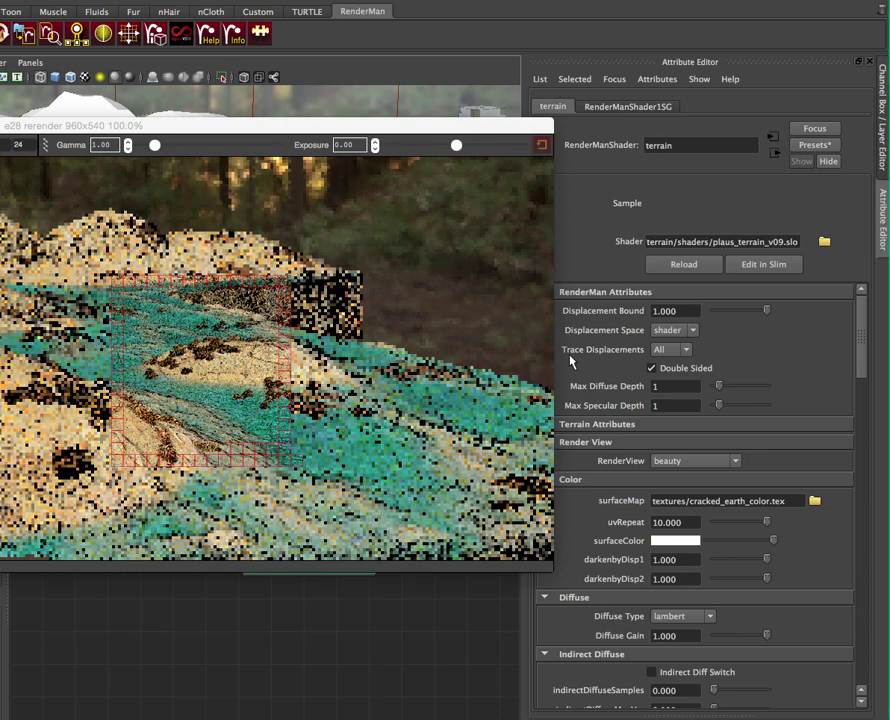
# Collapse the Color, Diffuse, Indirect Diffuse, Specular Globals and Displacements sections to reach the Dunes settings.
pyautogui.click(622, 479)
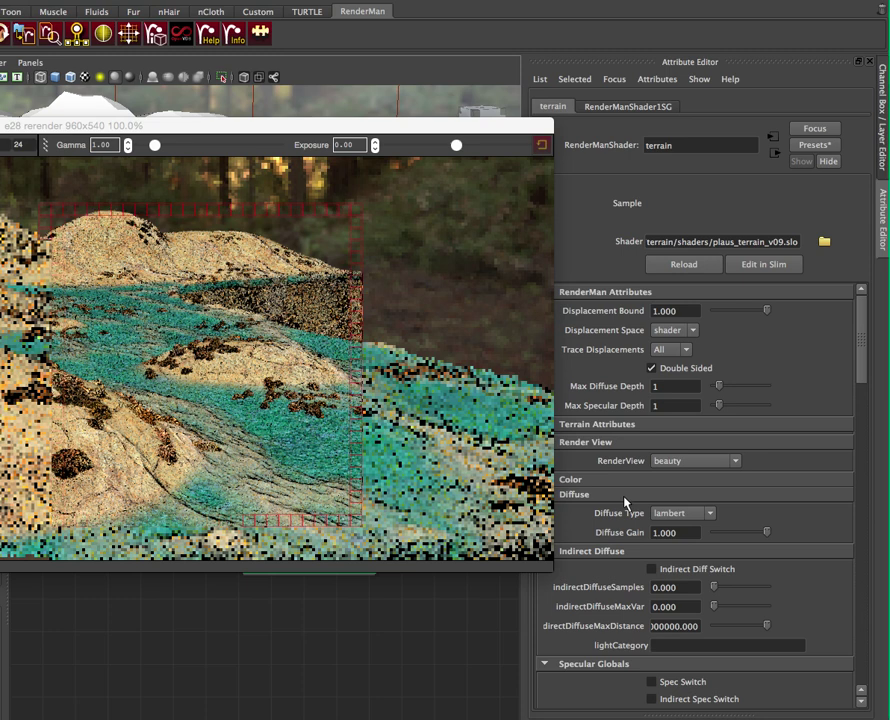
pyautogui.click(624, 500)
pyautogui.click(622, 510)
pyautogui.scroll(-3, 622, 495)
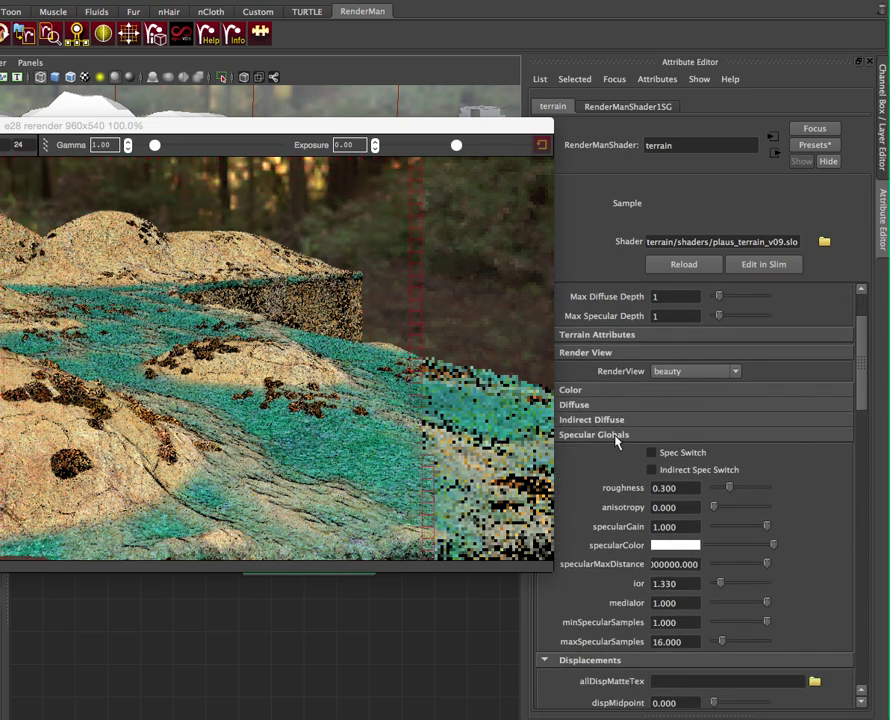
pyautogui.click(616, 436)
pyautogui.scroll(-1, 617, 428)
pyautogui.click(616, 405)
pyautogui.scroll(-1, 614, 410)
# Try dunesColorDesatScale values of 1 and 0.2, and set it to 0.5.
pyautogui.click(675, 486)
pyautogui.write('1')
pyautogui.press('Return')
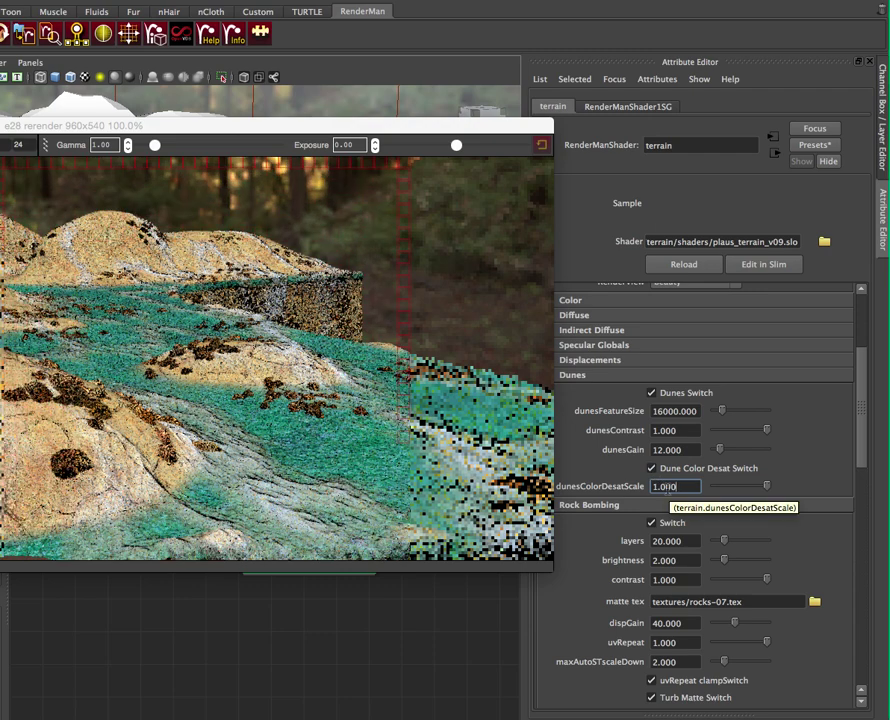
pyautogui.write('.2')
pyautogui.press('Return')
pyautogui.write('.5')
pyautogui.press('Return')
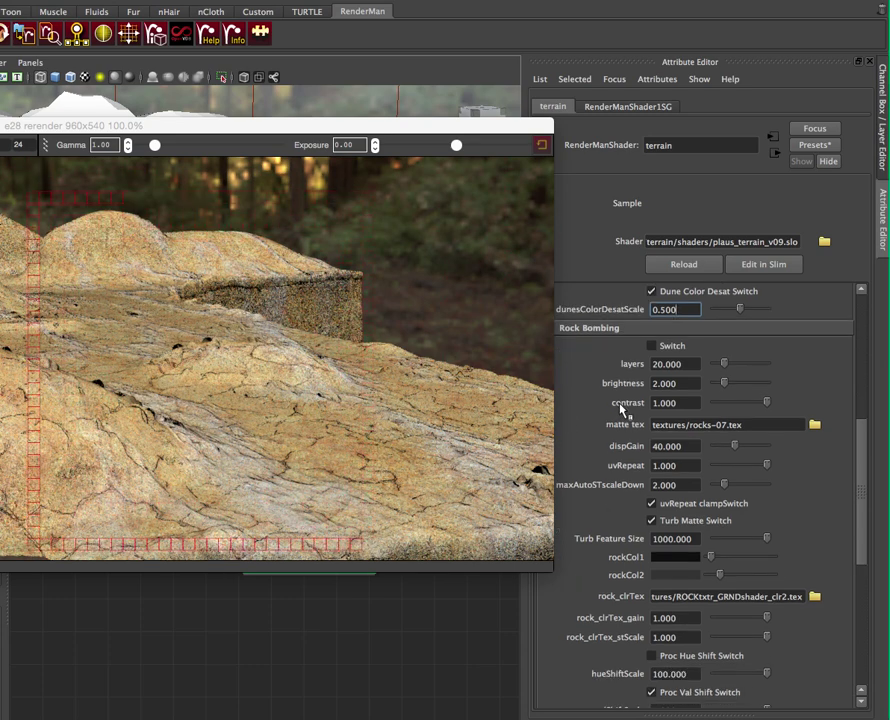
# Enable the Rock Bombing switch on the terrain shader.
pyautogui.scroll(2, 621, 407)
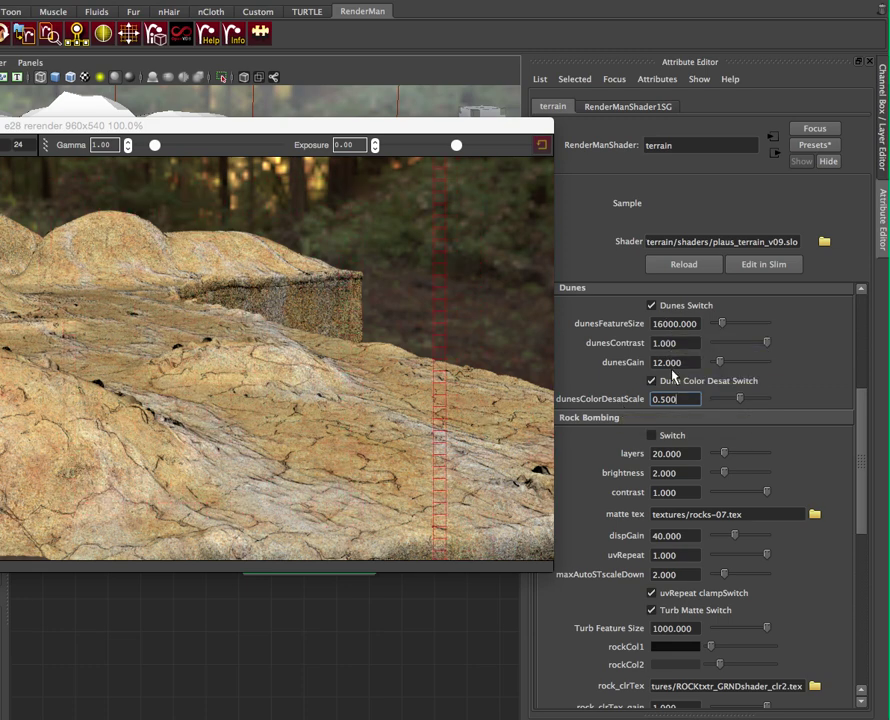
pyautogui.scroll(-2, 672, 375)
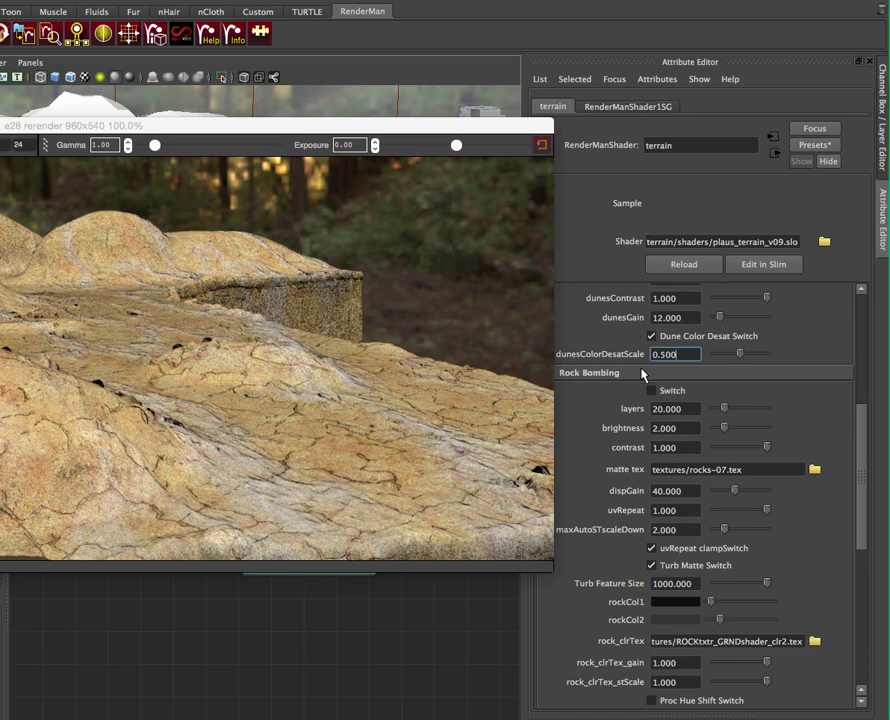
pyautogui.click(662, 396)
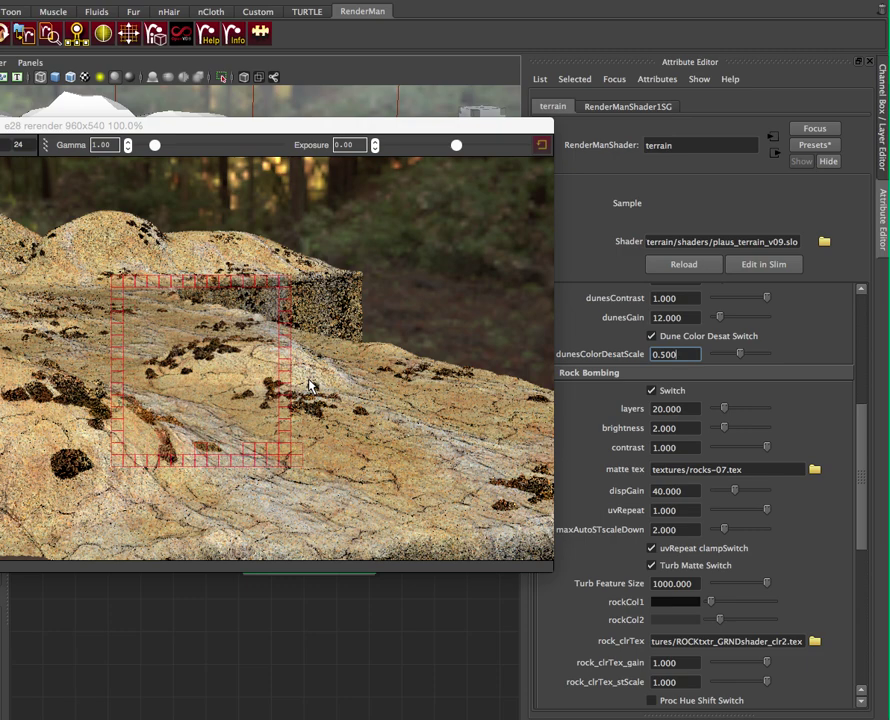
# Preview Rock Bombing with an empty matte tex and restore the path textures/rocks-07.tex.
pyautogui.click(690, 469)
pyautogui.hotkey('ctrl', 'c')
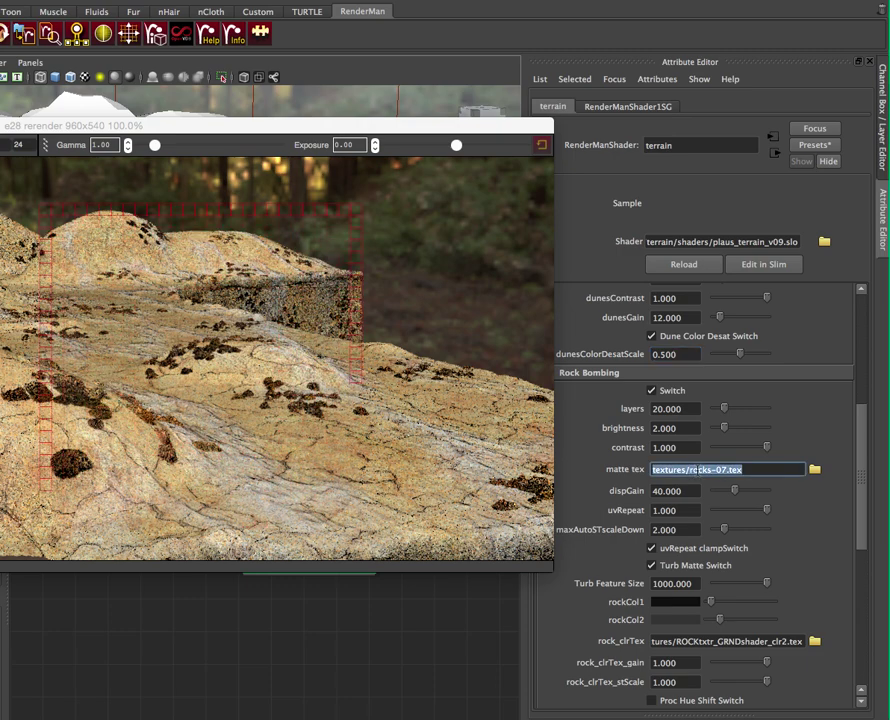
pyautogui.press('Return')
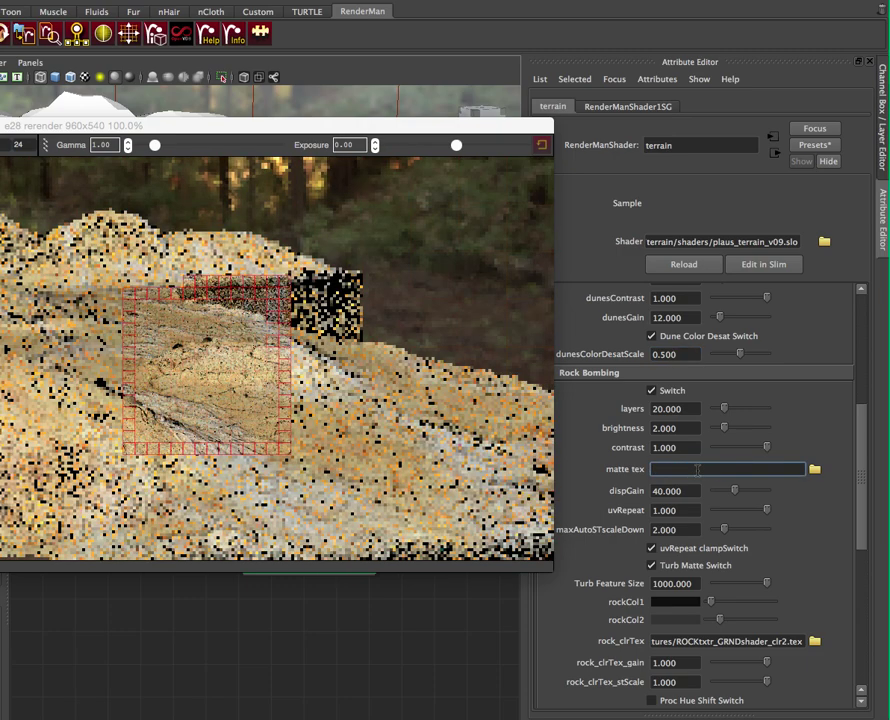
pyautogui.hotkey('ctrl', 'v')
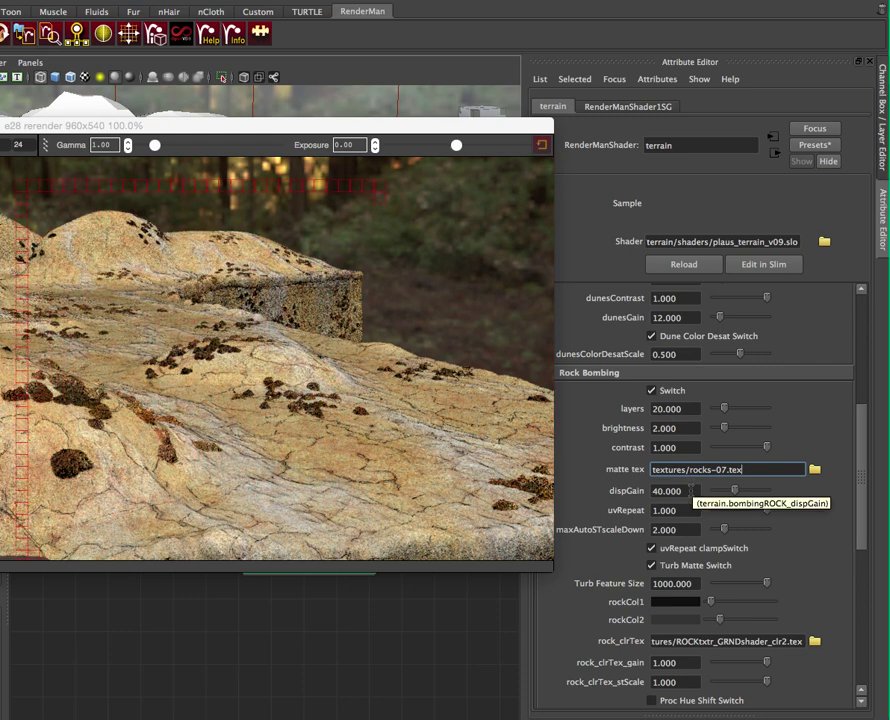
# Compare Rock Bombing layers values of 1, 10 and 20, and set layers to 40.
pyautogui.scroll(-2, 691, 492)
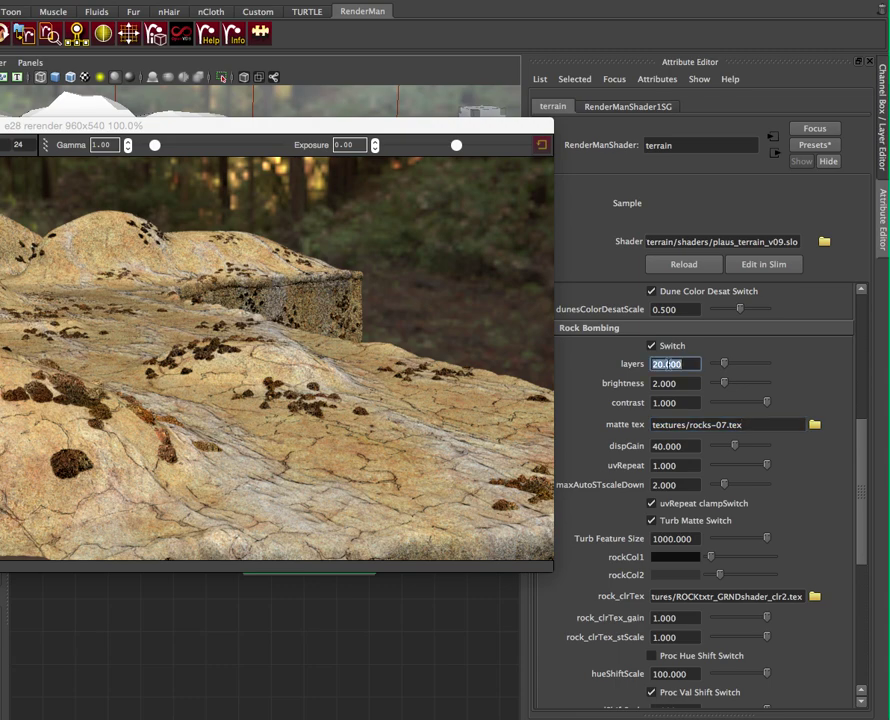
pyautogui.write('1')
pyautogui.press('Return')
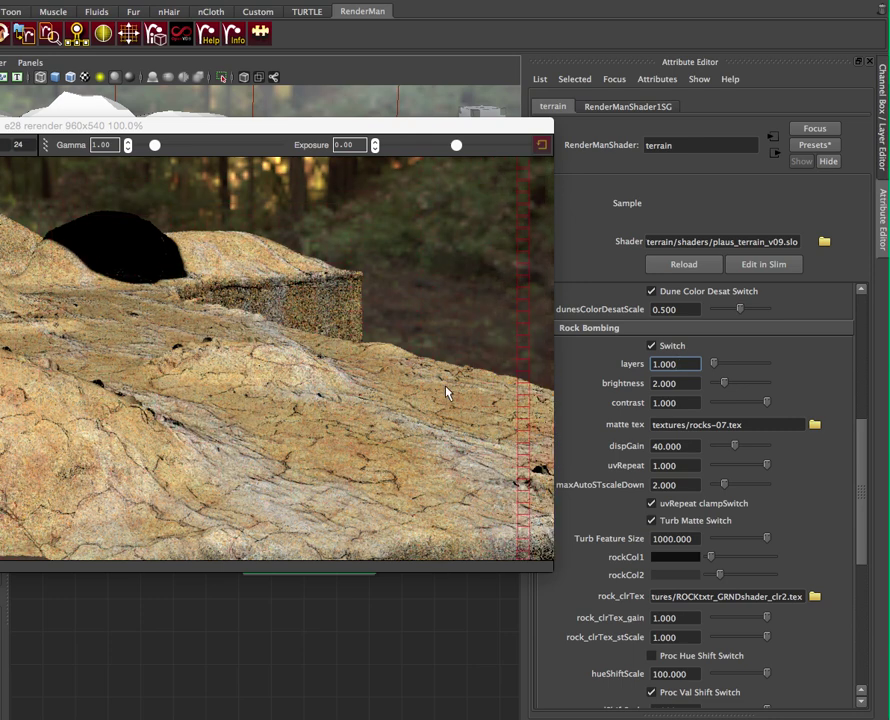
pyautogui.doubleClick(698, 364)
pyautogui.write('10')
pyautogui.press('Return')
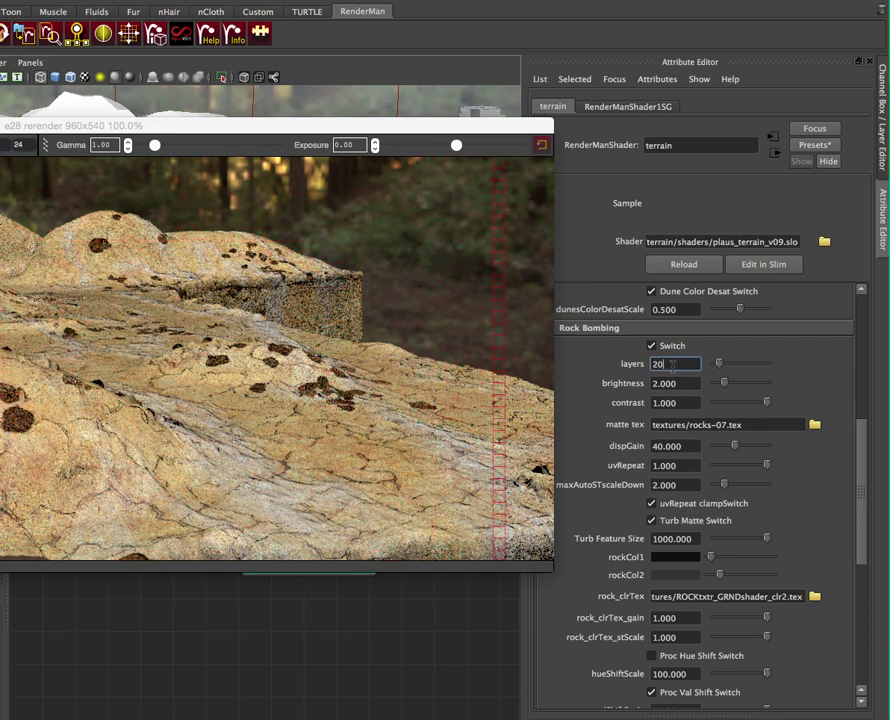
pyautogui.press('Return')
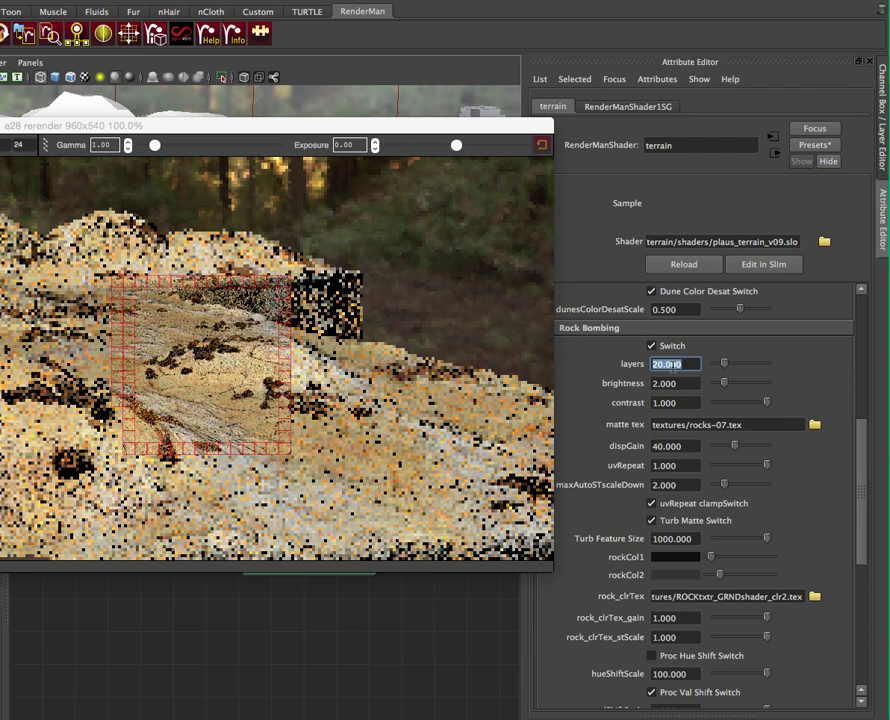
pyautogui.write('40')
pyautogui.press('Return')
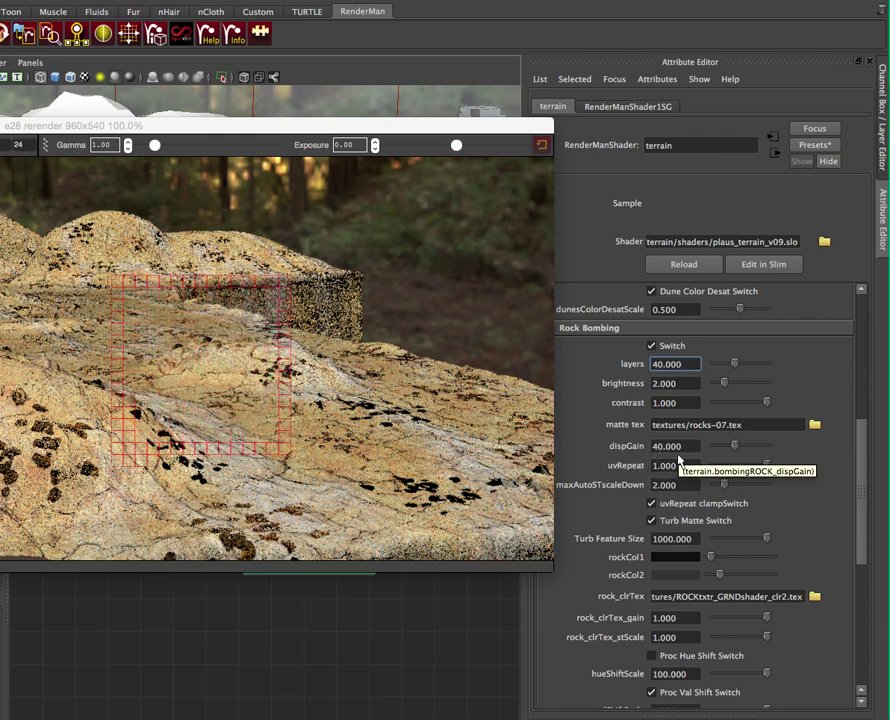
# Enable the Proc Hue Shift Switch for the bombed rocks and try a hueShiftScale of 1.
pyautogui.scroll(-2, 726, 527)
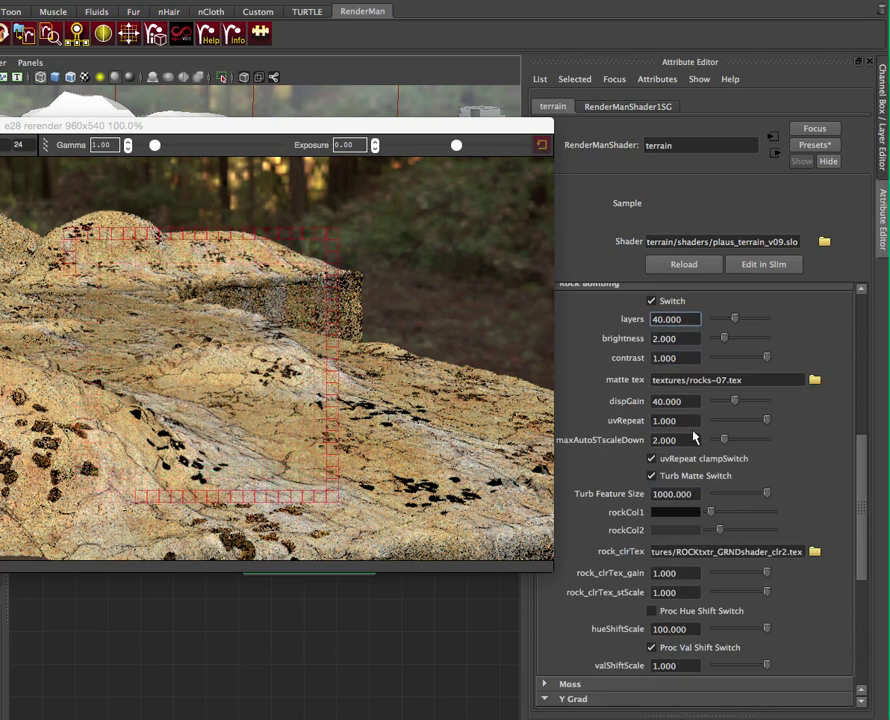
pyautogui.scroll(-2, 689, 465)
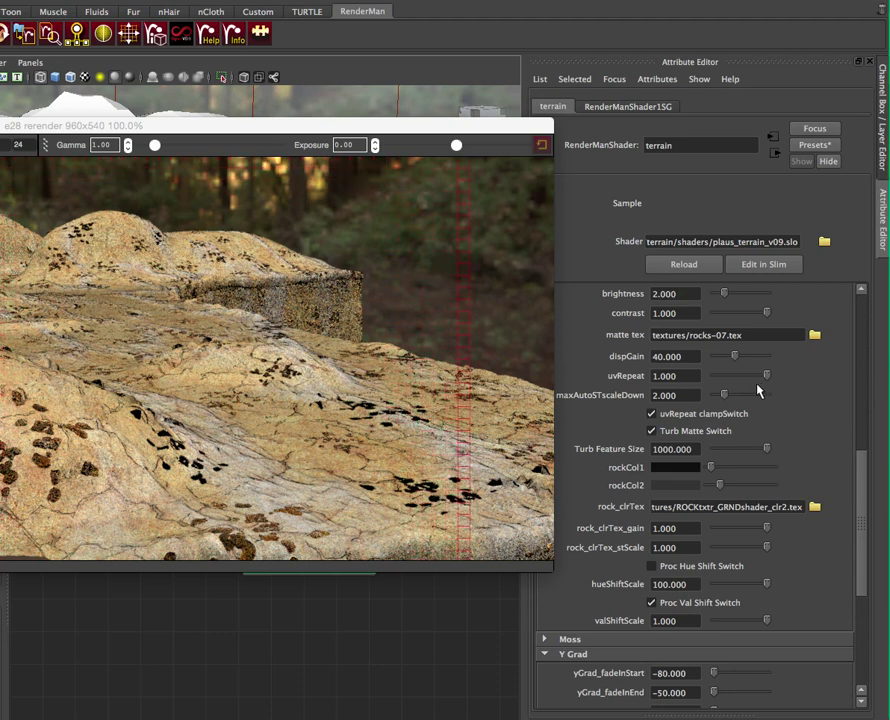
pyautogui.scroll(-2, 716, 391)
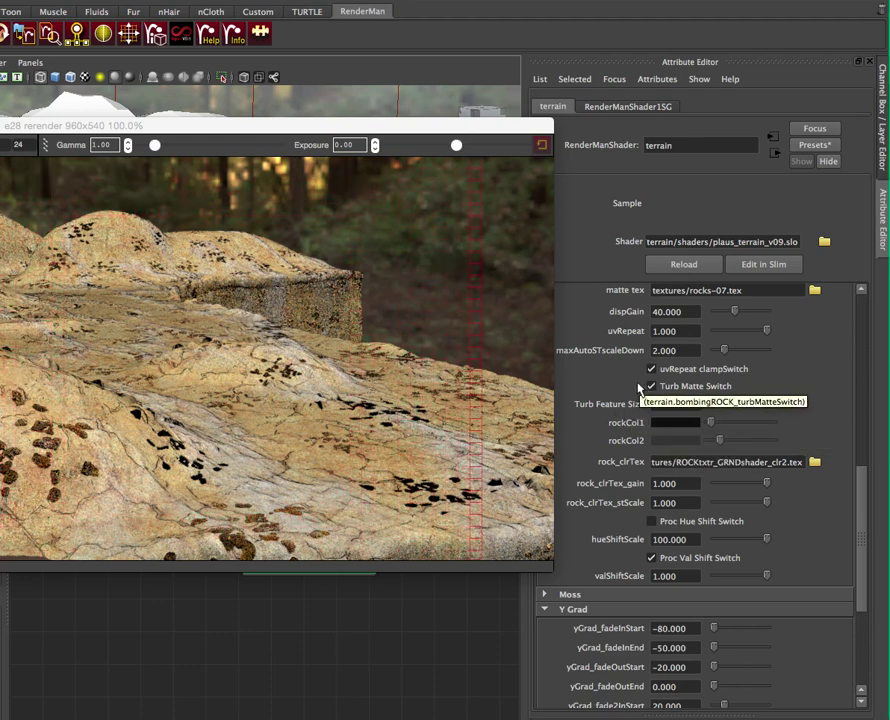
pyautogui.scroll(-2, 638, 387)
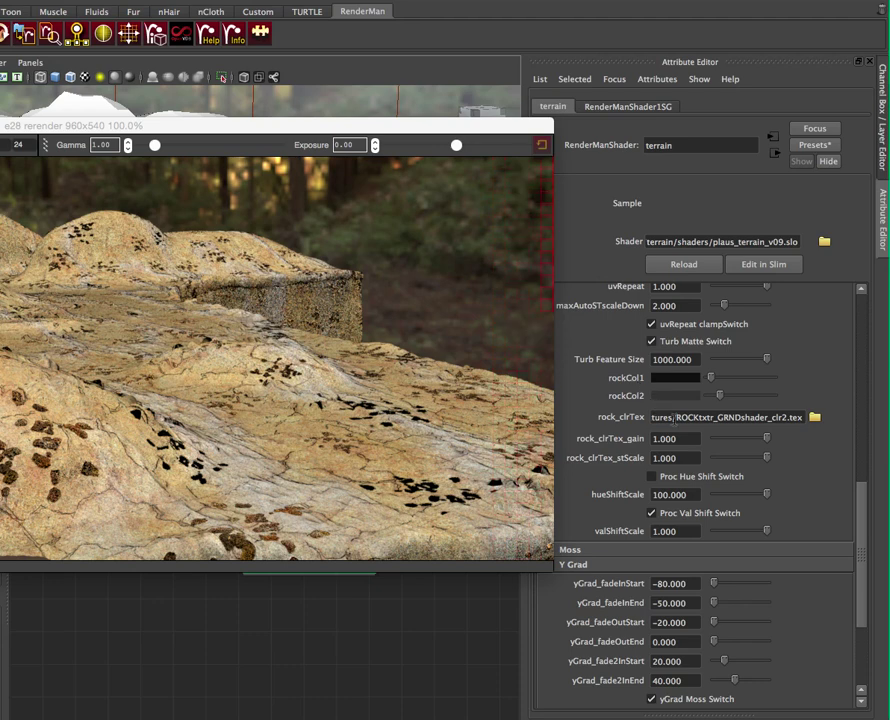
pyautogui.scroll(-2, 669, 405)
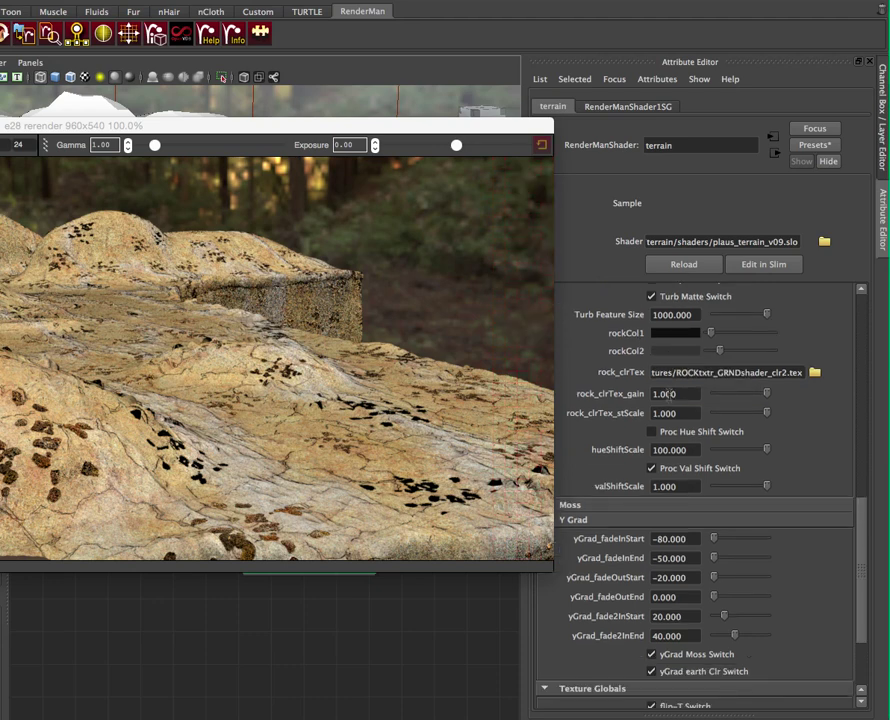
pyautogui.scroll(-2, 668, 396)
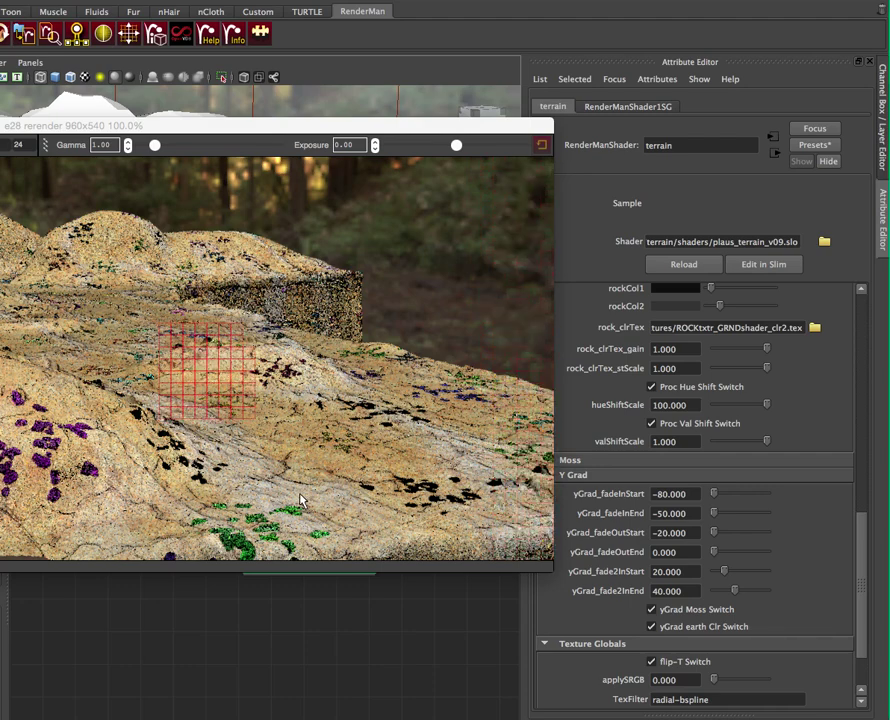
pyautogui.click(698, 389)
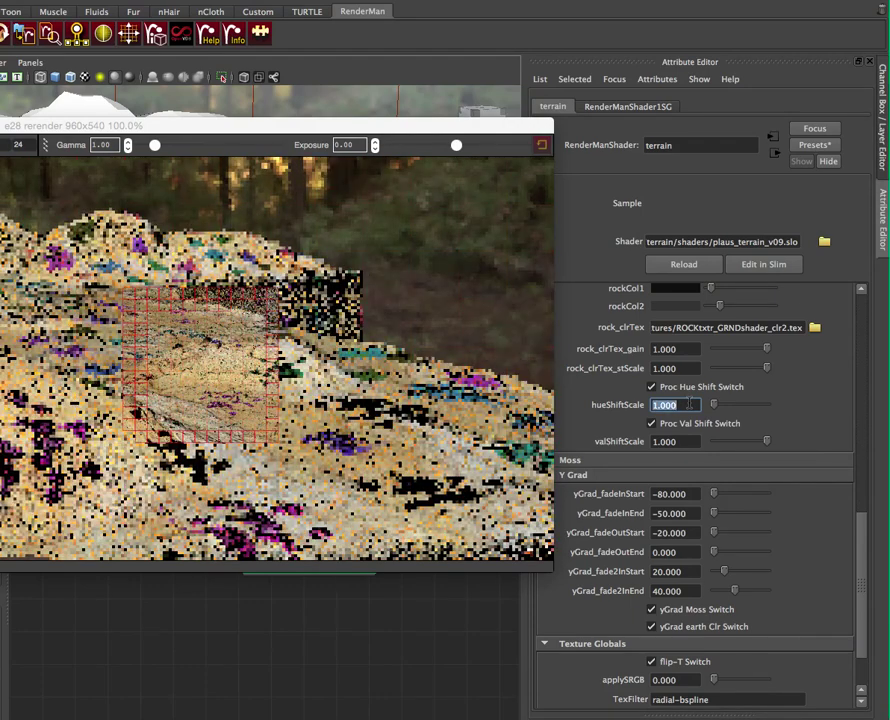
# Set hueShiftScale back to 100 and turn off the Proc Hue Shift Switch.
pyautogui.write('100.000')
pyautogui.press('Return')
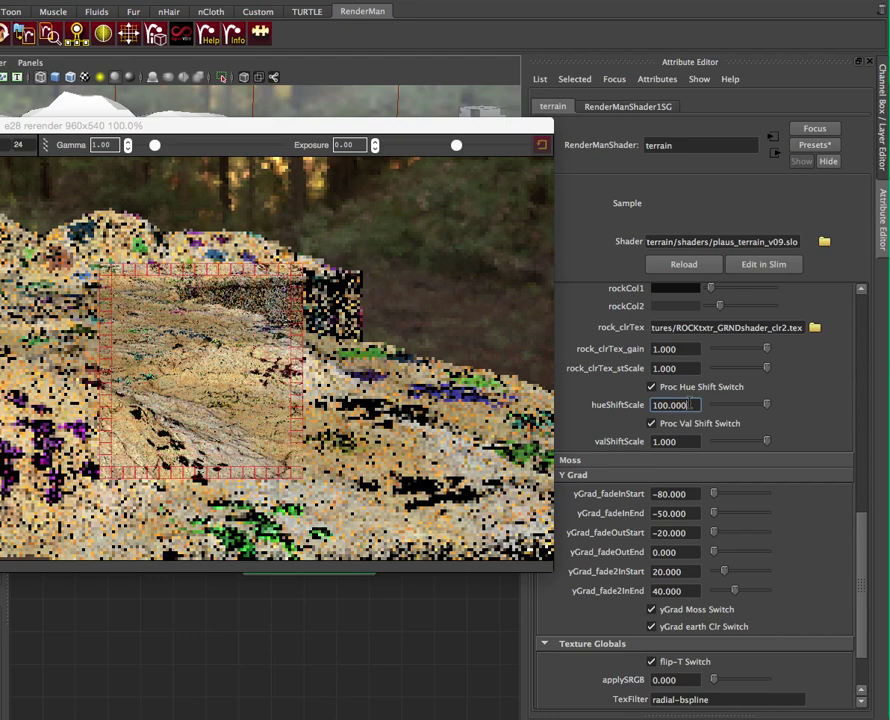
pyautogui.click(687, 392)
# Expand the Moss section and enable the Moss Switch.
pyautogui.scroll(-3, 687, 393)
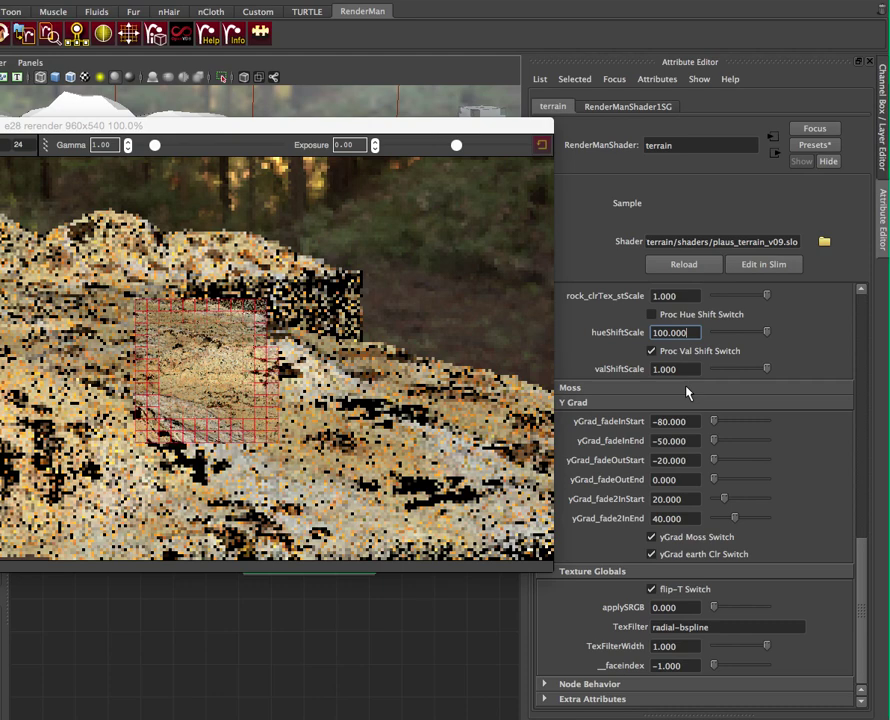
pyautogui.click(687, 388)
pyautogui.click(686, 405)
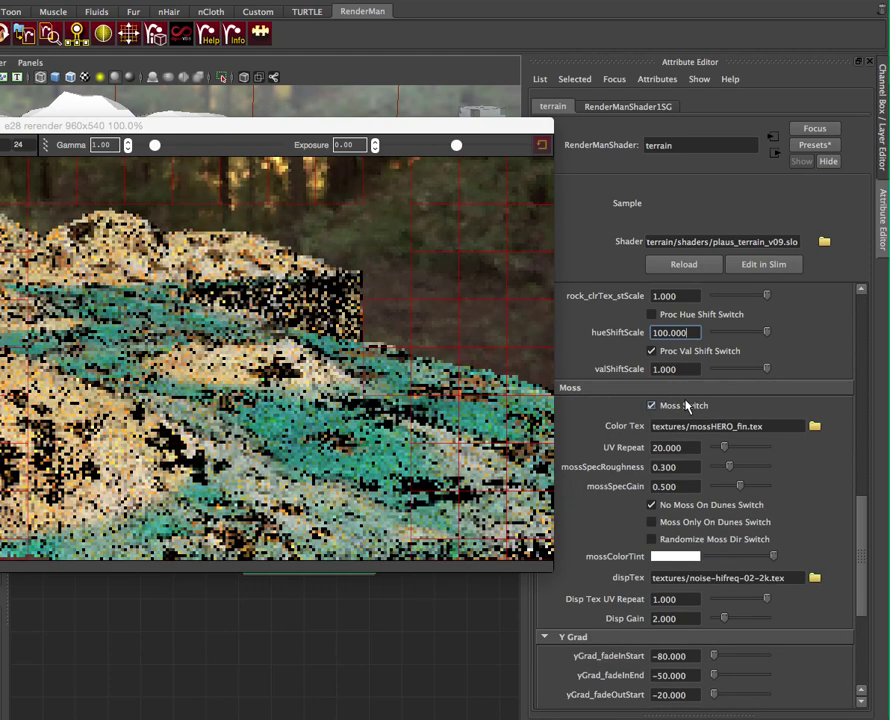
# Try a Moss color texture UV Repeat of 1, and set it back to 20.
pyautogui.scroll(-3, 686, 405)
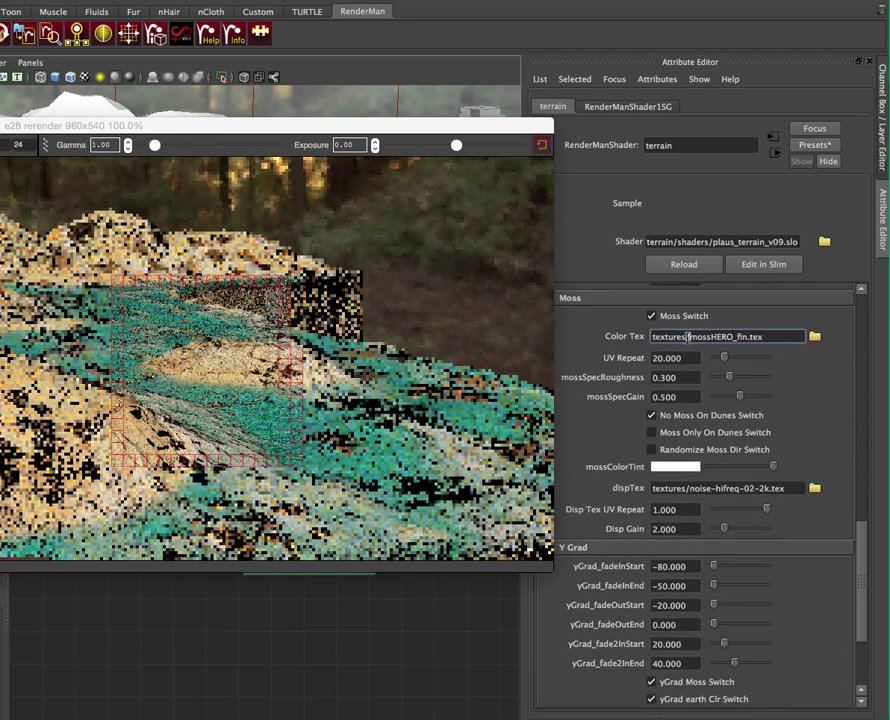
pyautogui.tripleClick(688, 336)
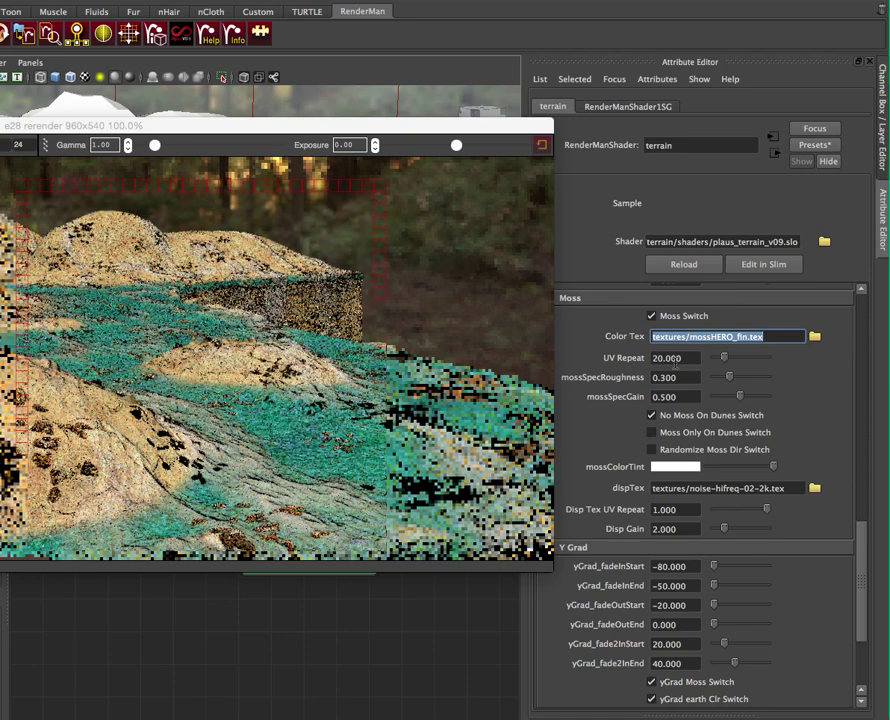
pyautogui.doubleClick(676, 362)
pyautogui.write('1')
pyautogui.press('Return')
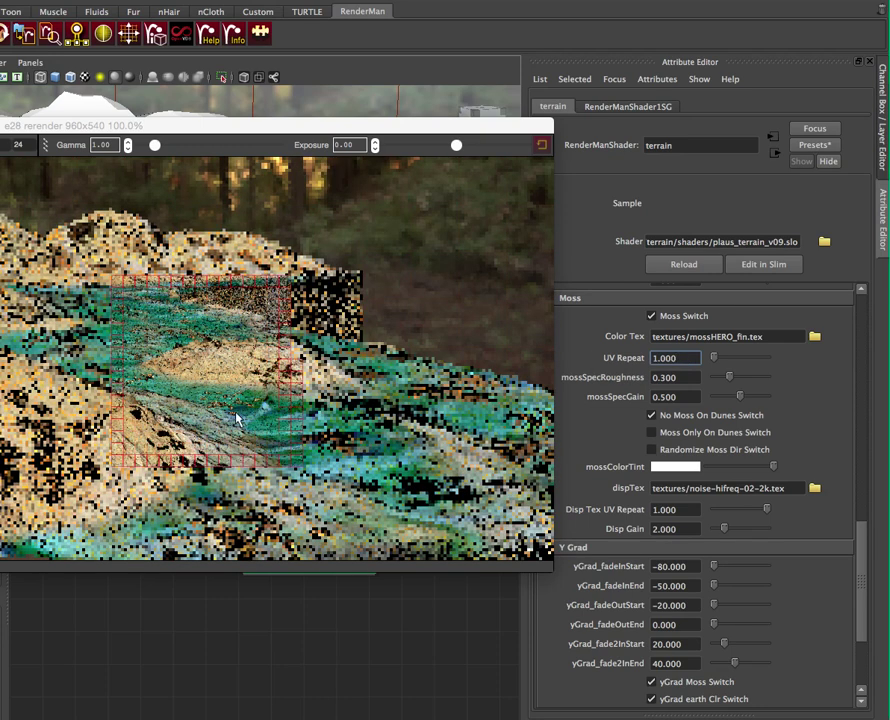
pyautogui.doubleClick(672, 358)
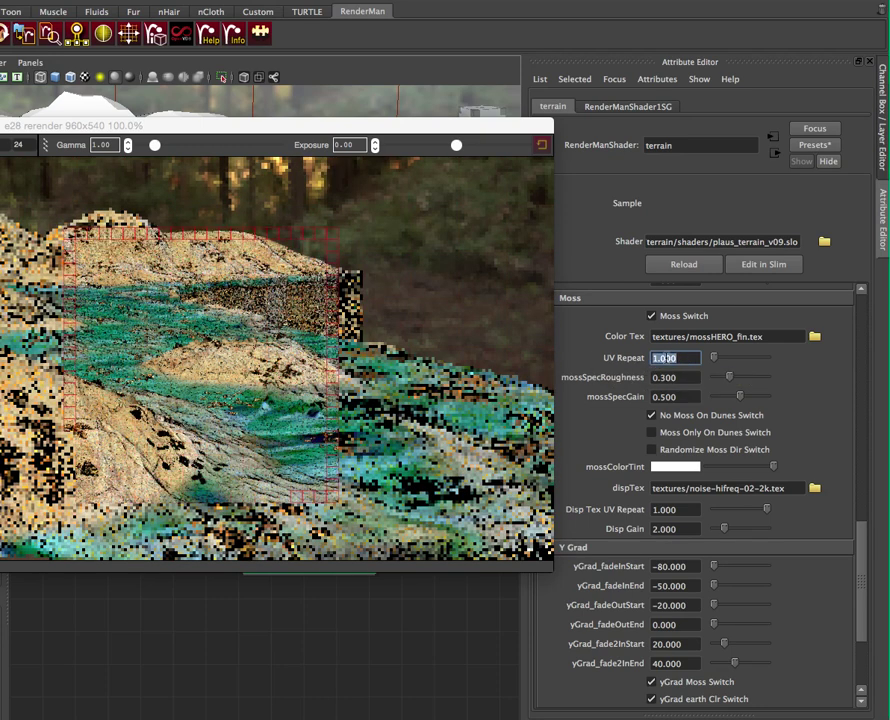
pyautogui.write('20')
pyautogui.press('Return')
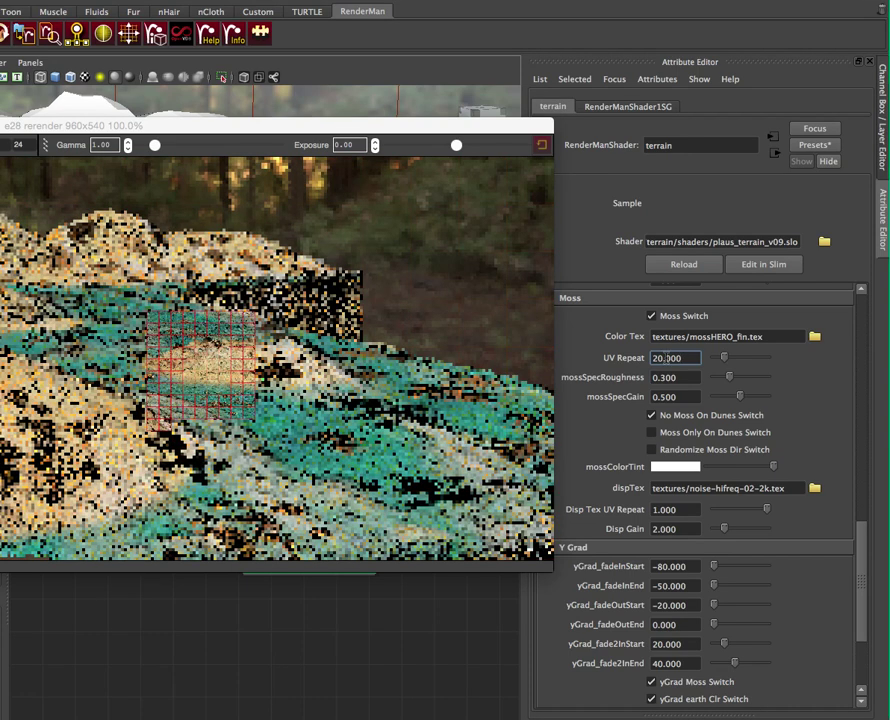
# Compare the render with No Moss On Dunes off and Moss Only On Dunes on, and restore only the No Moss On Dunes Switch.
pyautogui.scroll(-1, 676, 345)
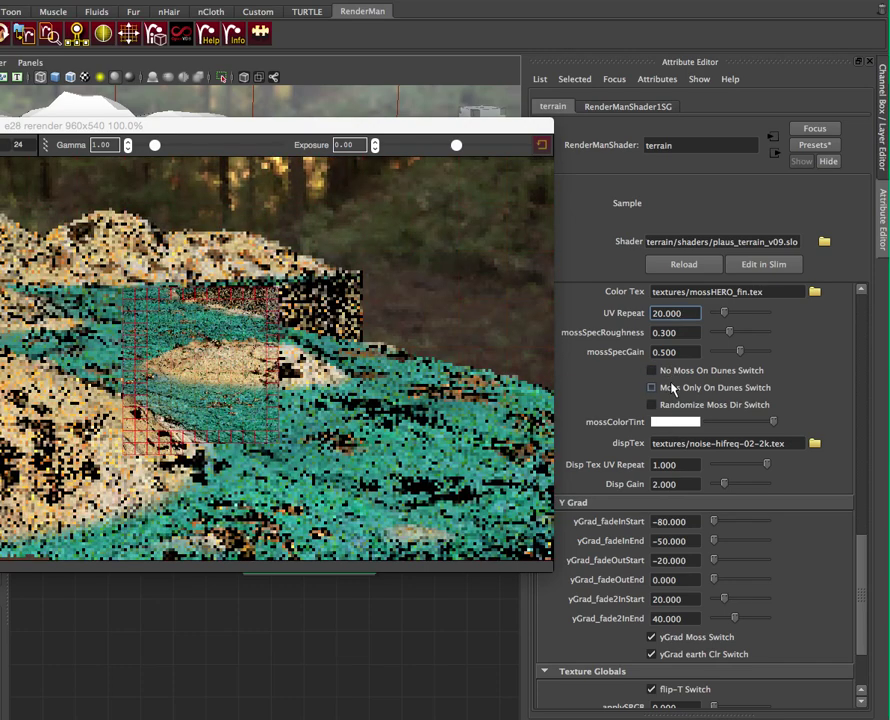
pyautogui.click(672, 388)
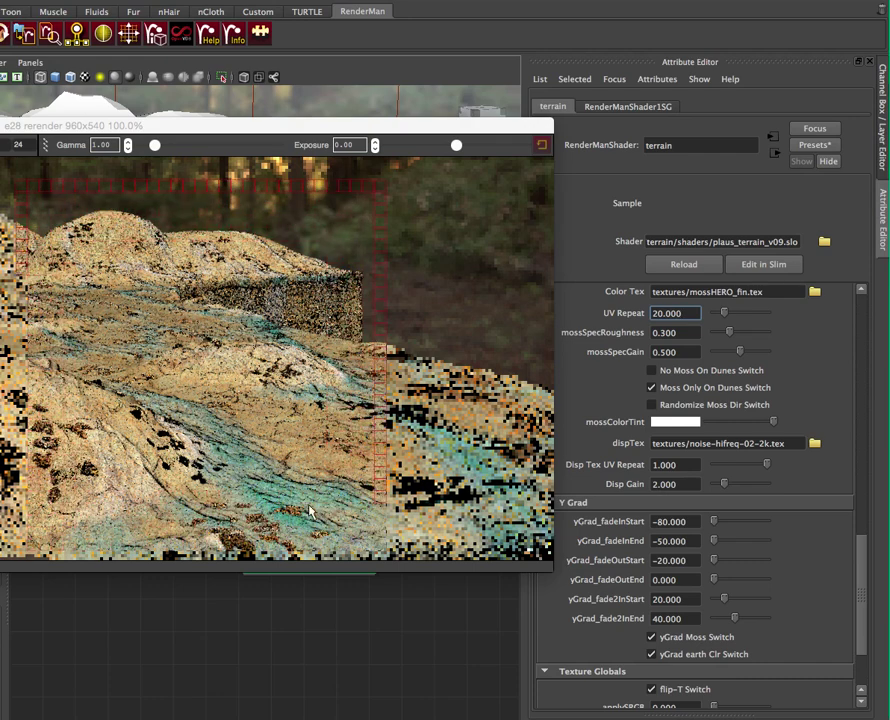
pyautogui.click(705, 389)
pyautogui.click(700, 371)
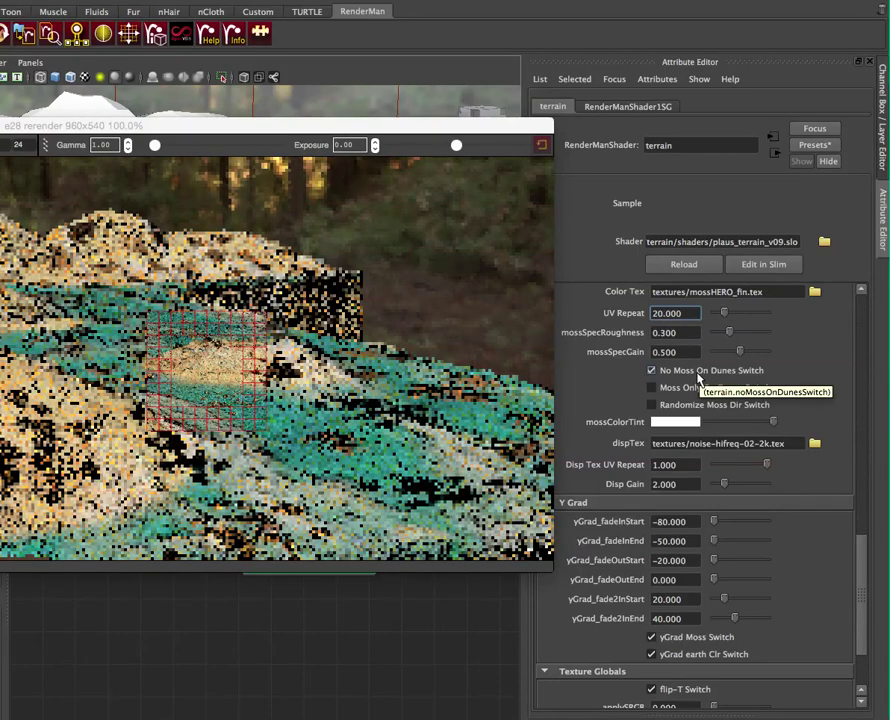
pyautogui.click(698, 372)
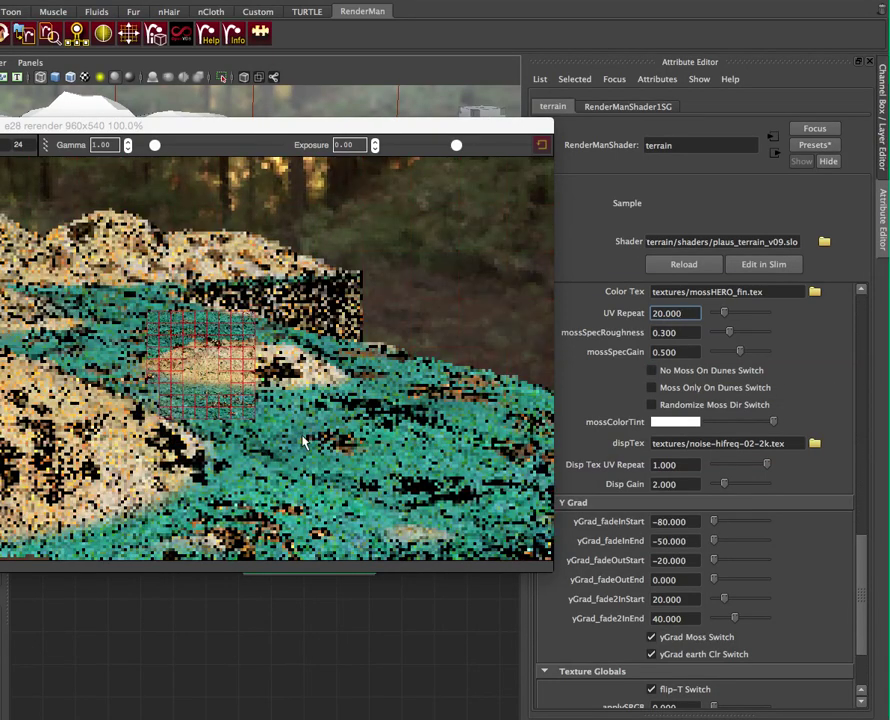
pyautogui.click(672, 372)
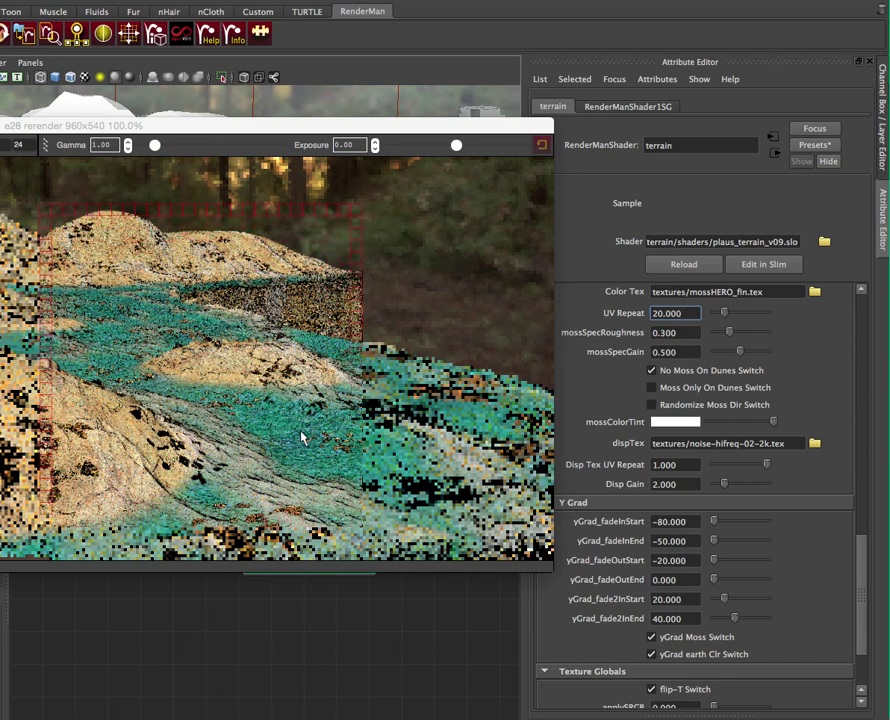
# Turn off the yGrad Moss Switch in the Y Grad section to compare moss coverage by height, and turn it back on.
pyautogui.scroll(-2, 737, 389)
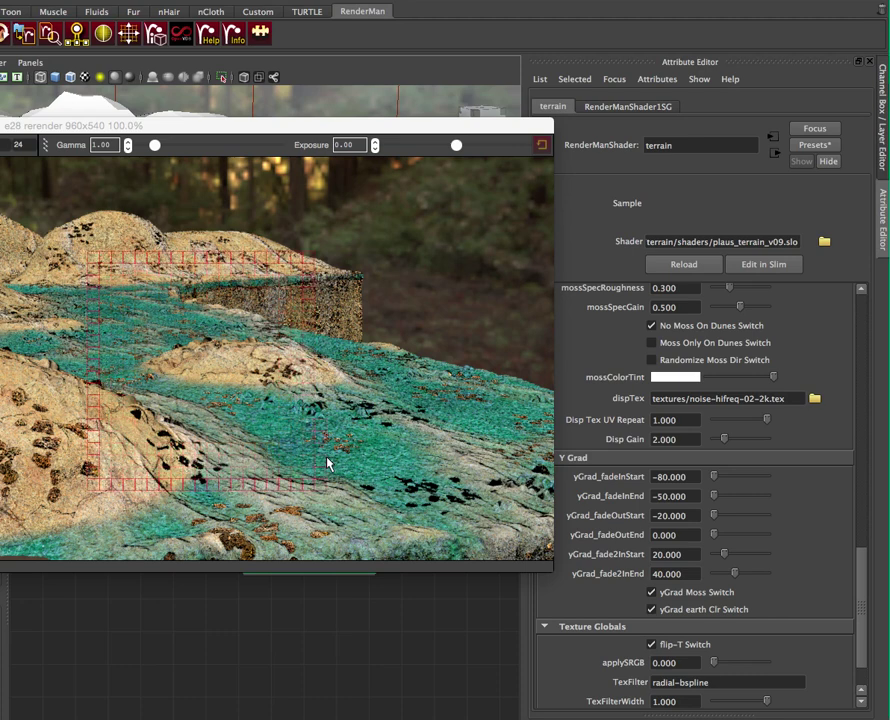
pyautogui.scroll(-2, 583, 408)
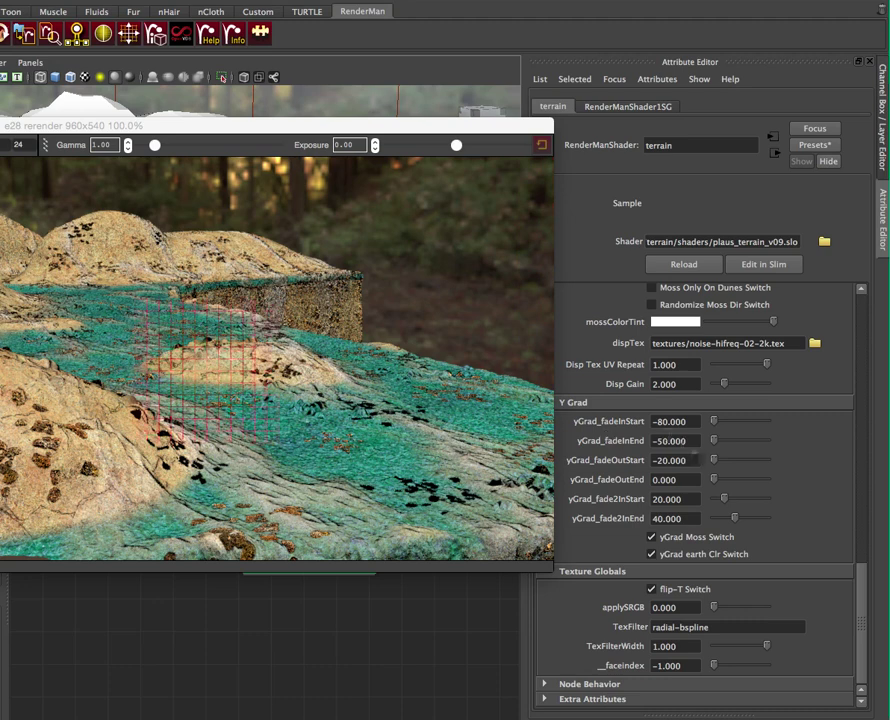
pyautogui.click(666, 421)
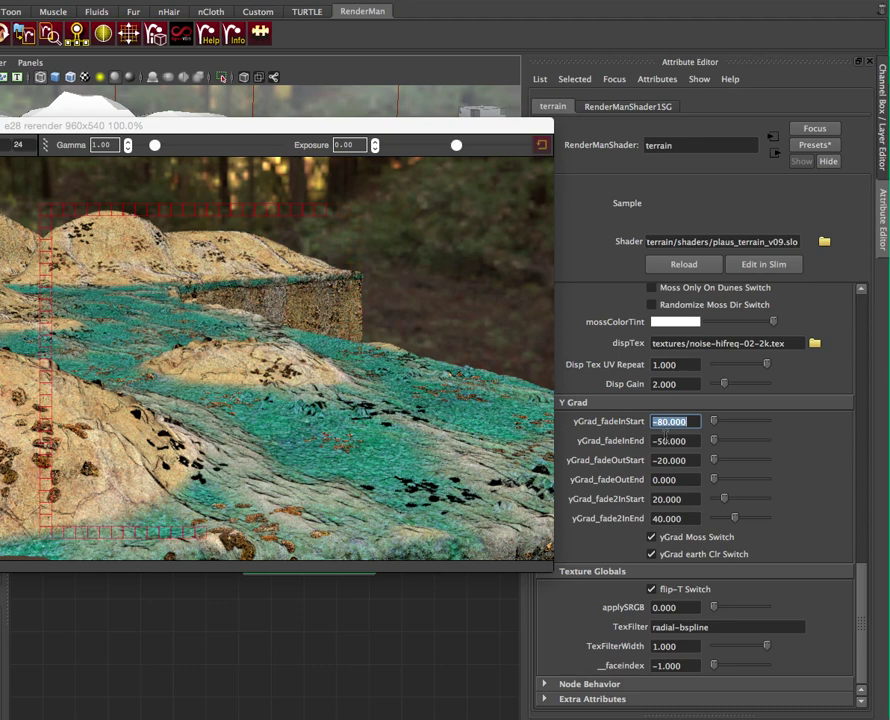
pyautogui.click(666, 439)
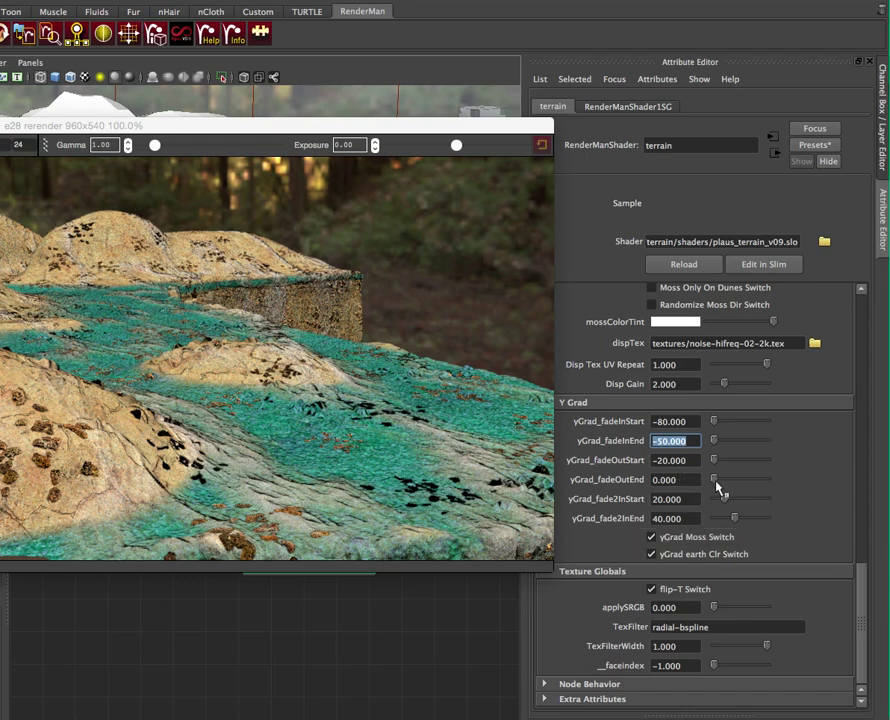
pyautogui.click(688, 541)
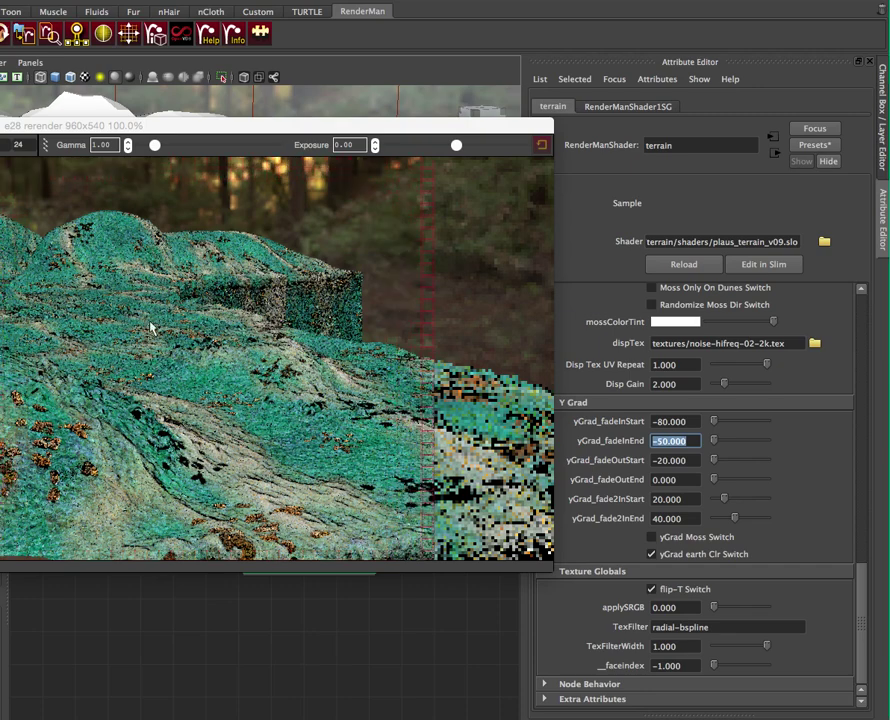
pyautogui.click(715, 543)
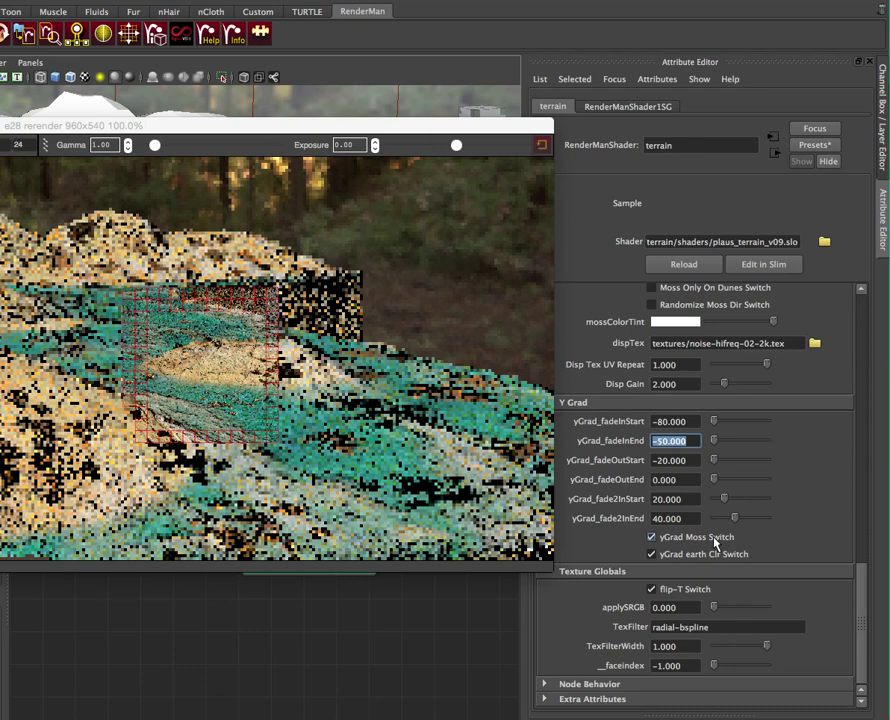
# Turn the yGrad earth Clr Switch off and on again, leaving the yGrad Moss Switch enabled as well.
pyautogui.click(711, 557)
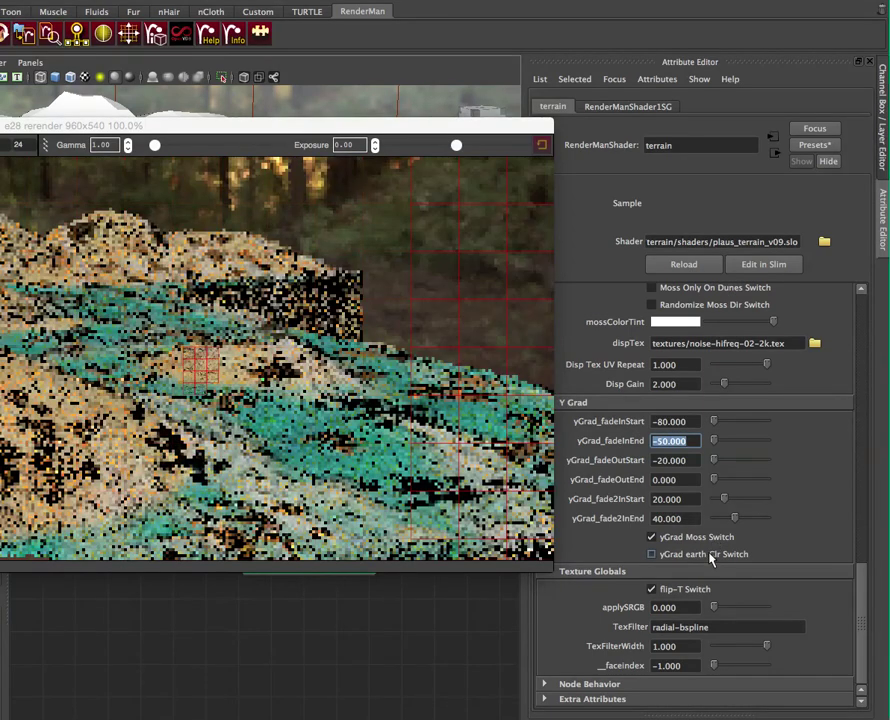
pyautogui.click(677, 558)
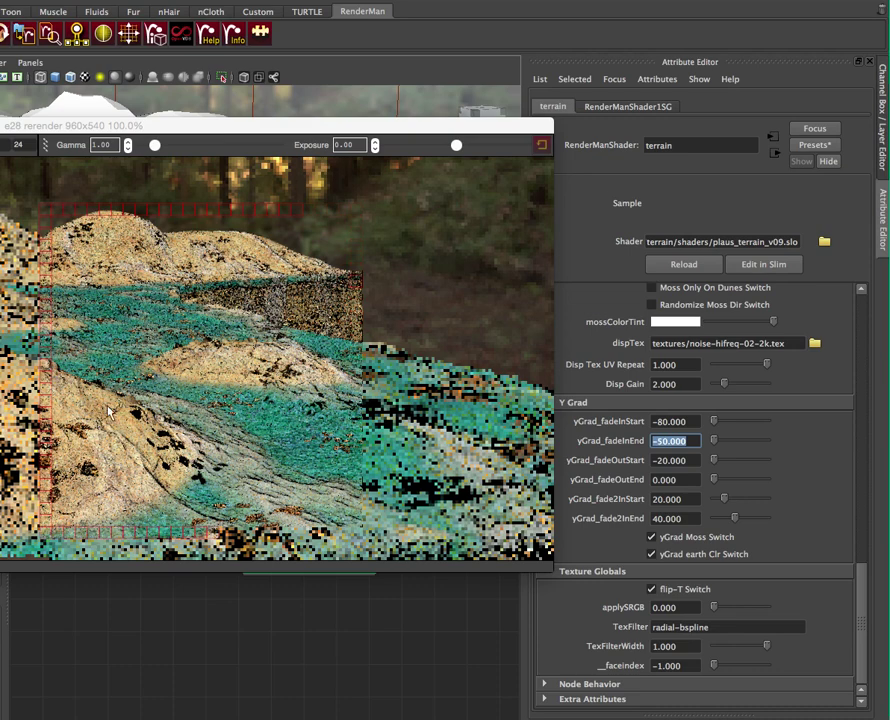
pyautogui.click(726, 540)
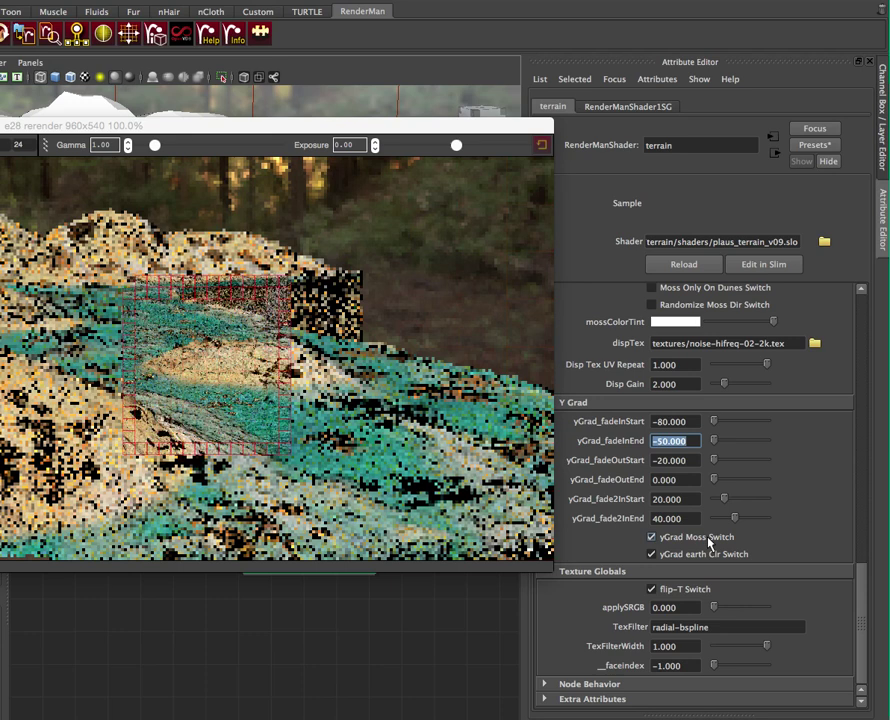
# Change mossColorTint from white to orange by setting blue to 0.210 and lowering the green component.
pyautogui.scroll(6, 709, 543)
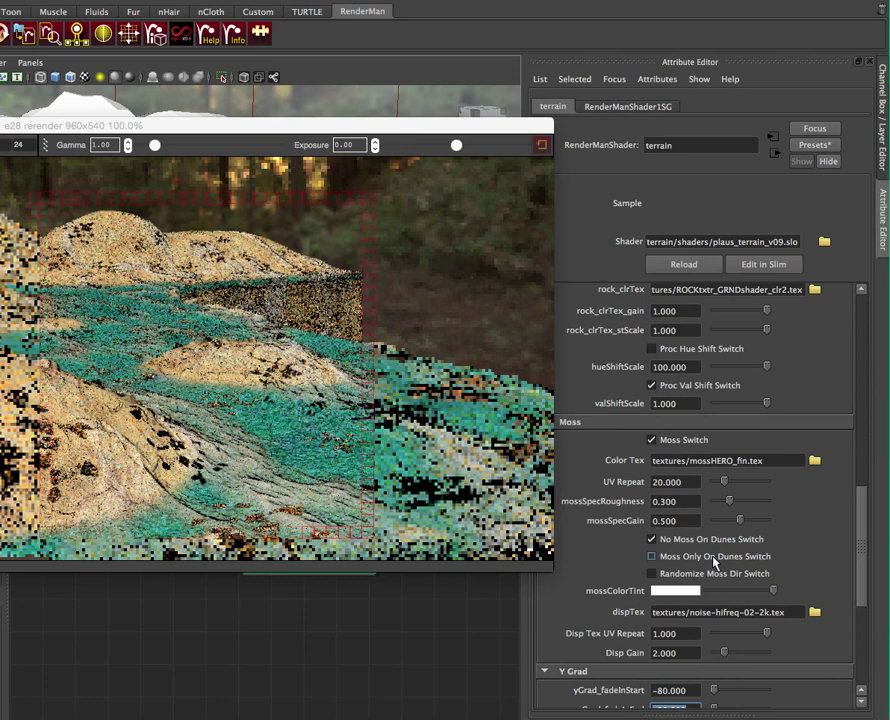
pyautogui.scroll(-2, 712, 552)
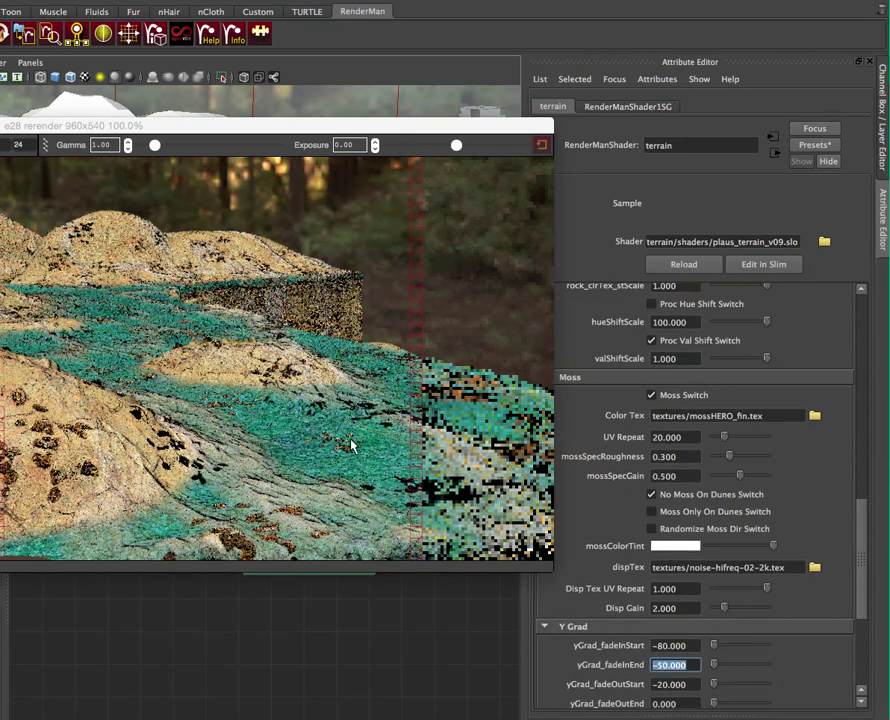
pyautogui.click(655, 545)
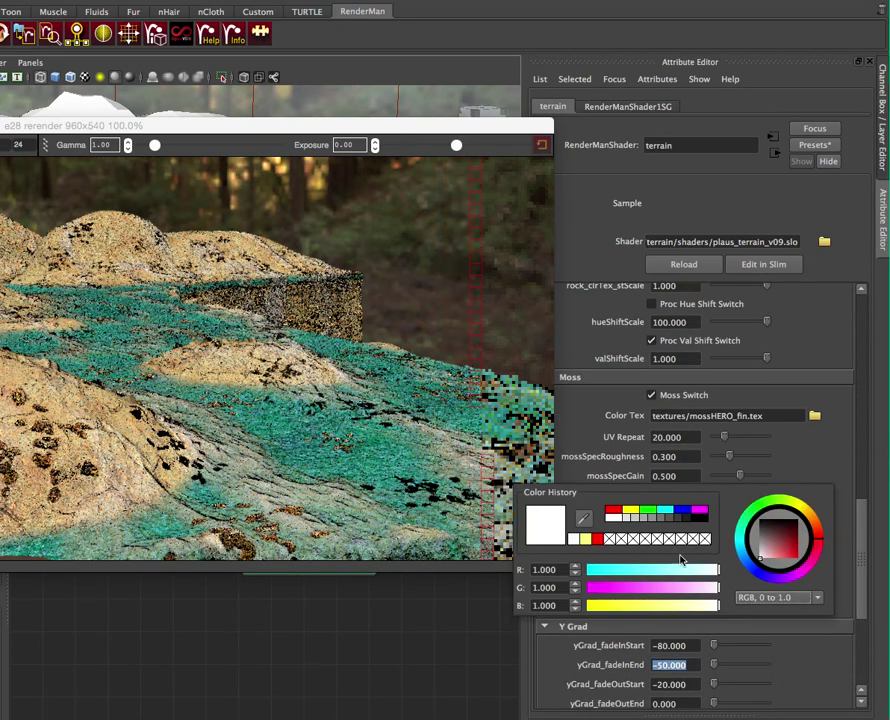
pyautogui.moveTo(668, 605); pyautogui.dragTo(616, 606)
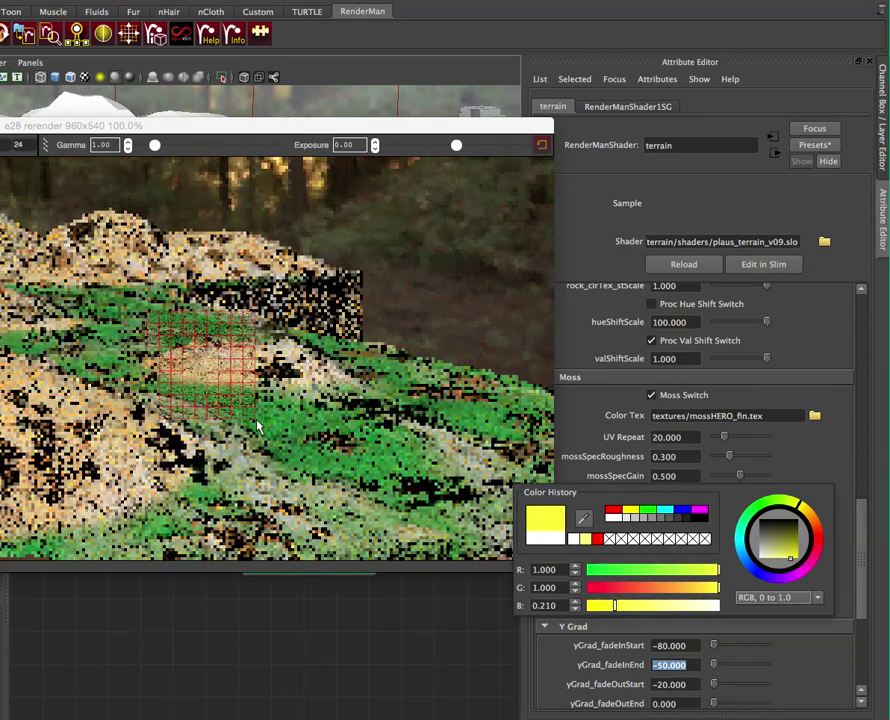
pyautogui.click(671, 589)
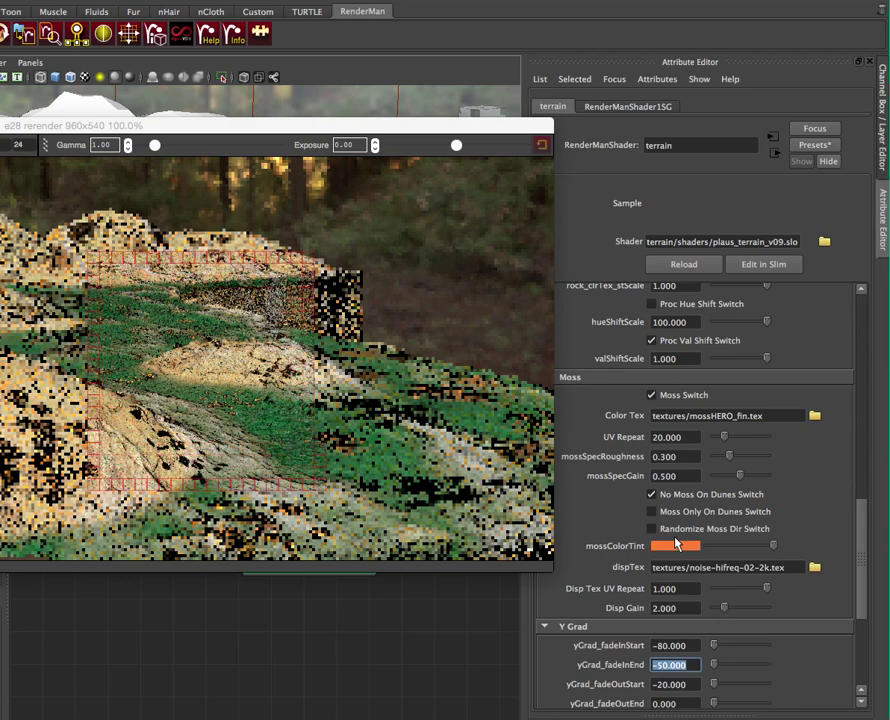
pyautogui.scroll(-5, 677, 542)
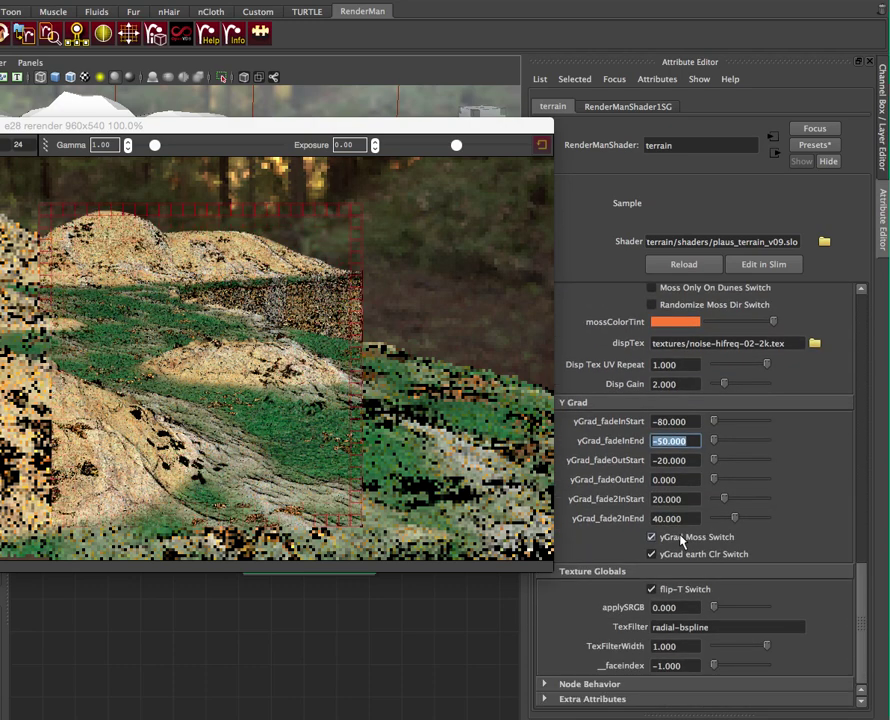
pyautogui.scroll(10, 681, 540)
pyautogui.scroll(7, 681, 537)
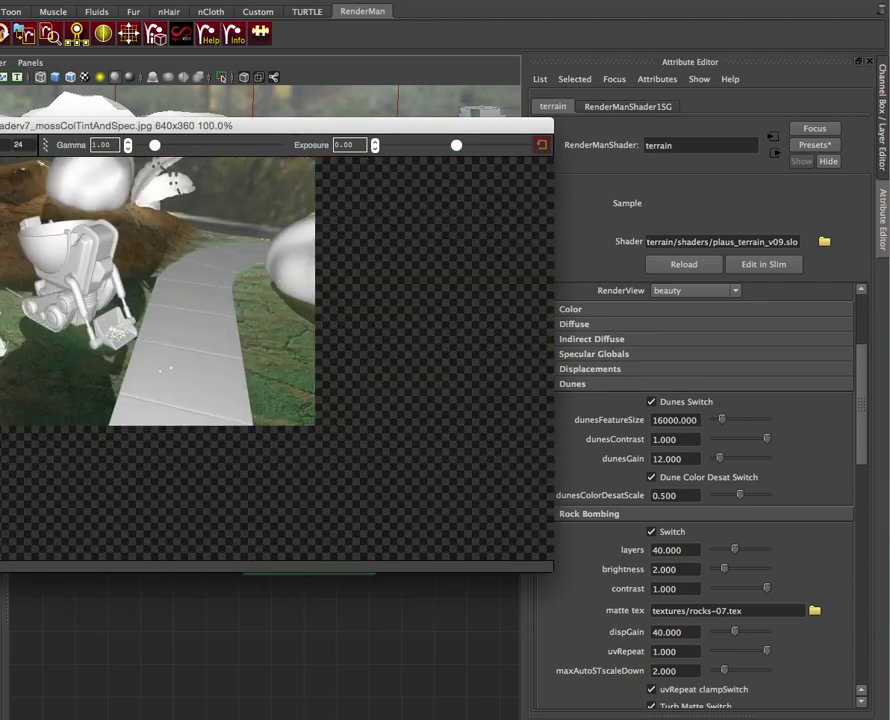
# Reposition the image viewer window and compare the 101-07-04_shaderv7_mossColTintAndSpec.jpg and villageGreen.jpg renders.
pyautogui.moveTo(0, 129); pyautogui.dragTo(99, 157)
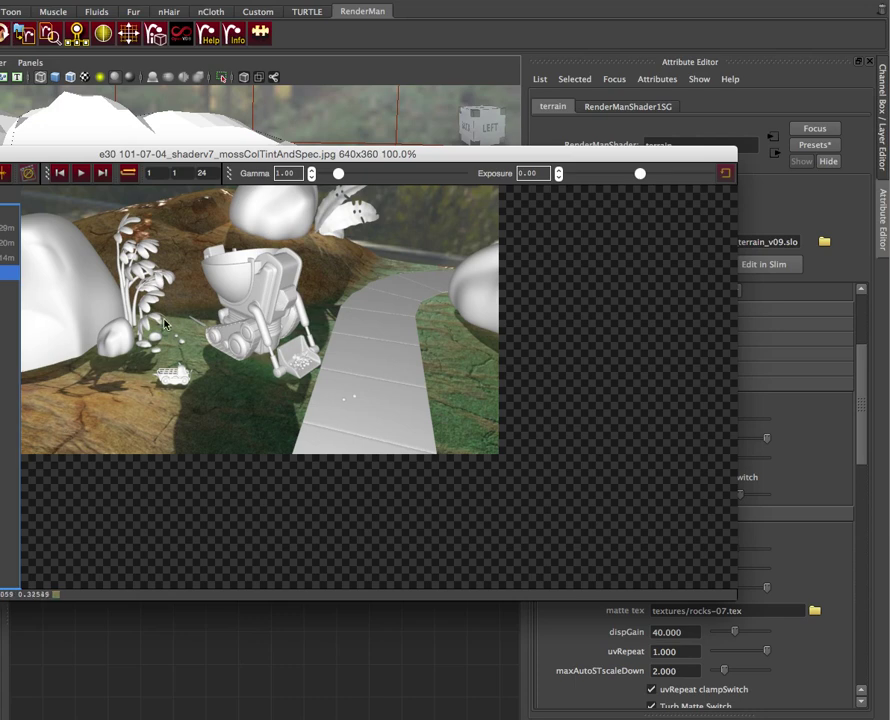
pyautogui.press('Right')
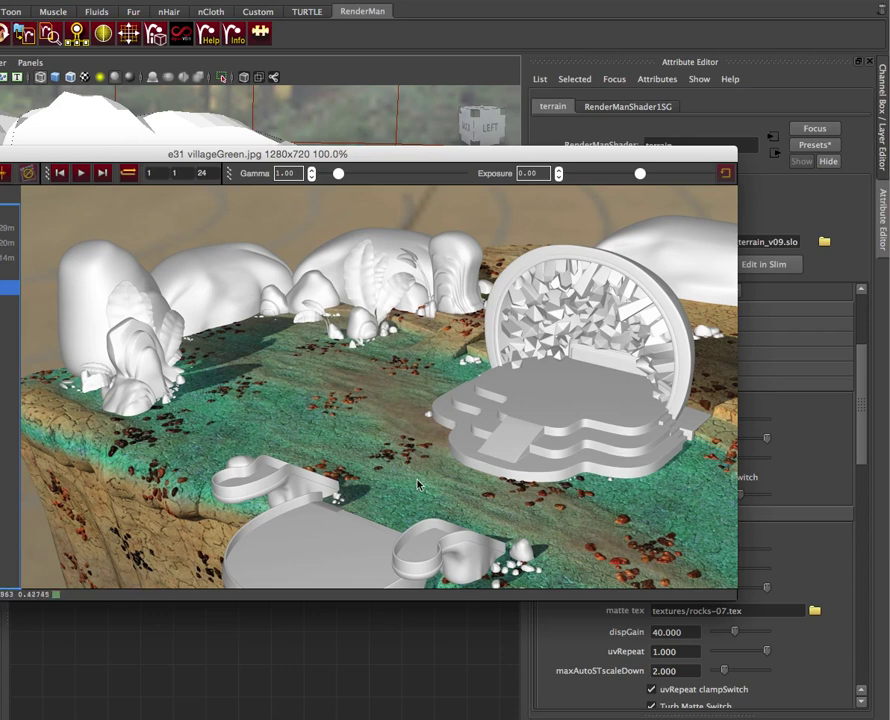
pyautogui.press('Left')
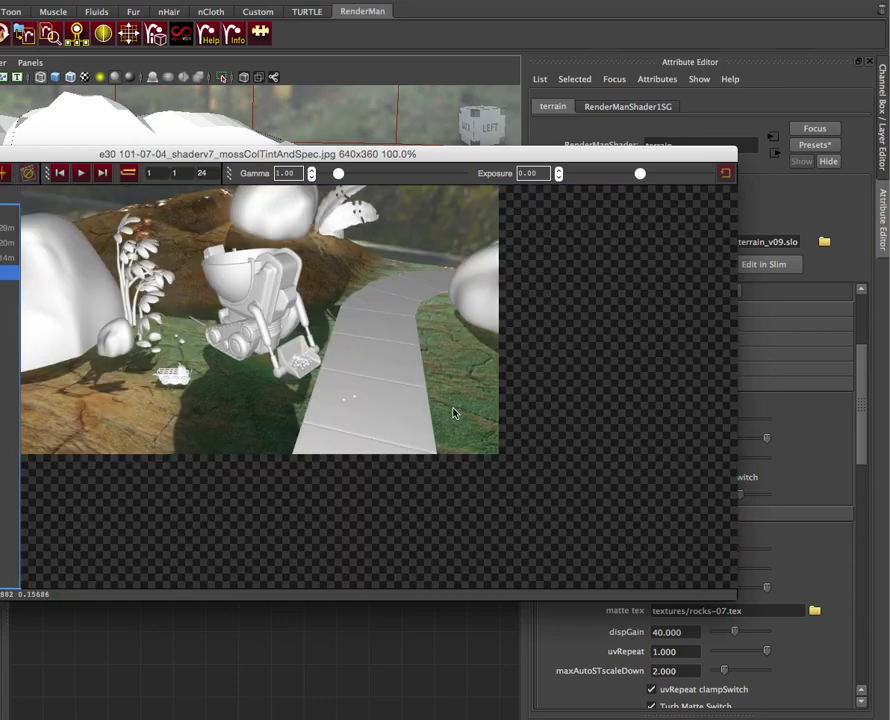